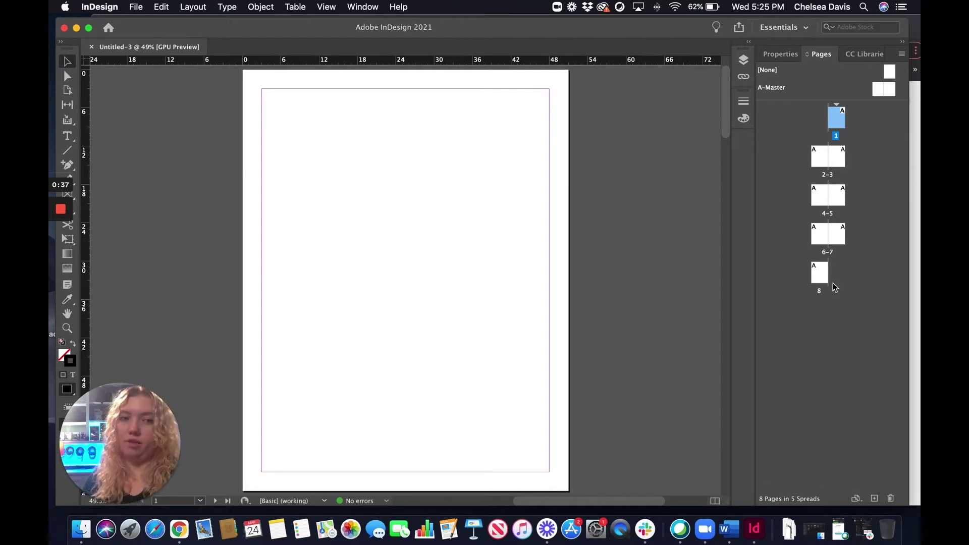
Step: Divide the A-Master spread into 4 columns through its margin and column settings
{"action": "double_click", "coordinate": [885, 89]}
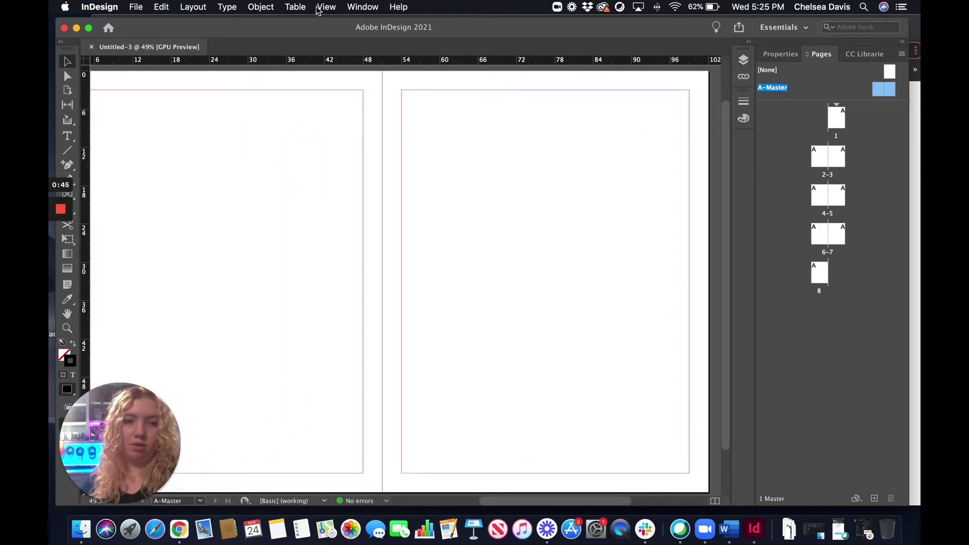
{"action": "left_click", "coordinate": [197, 7]}
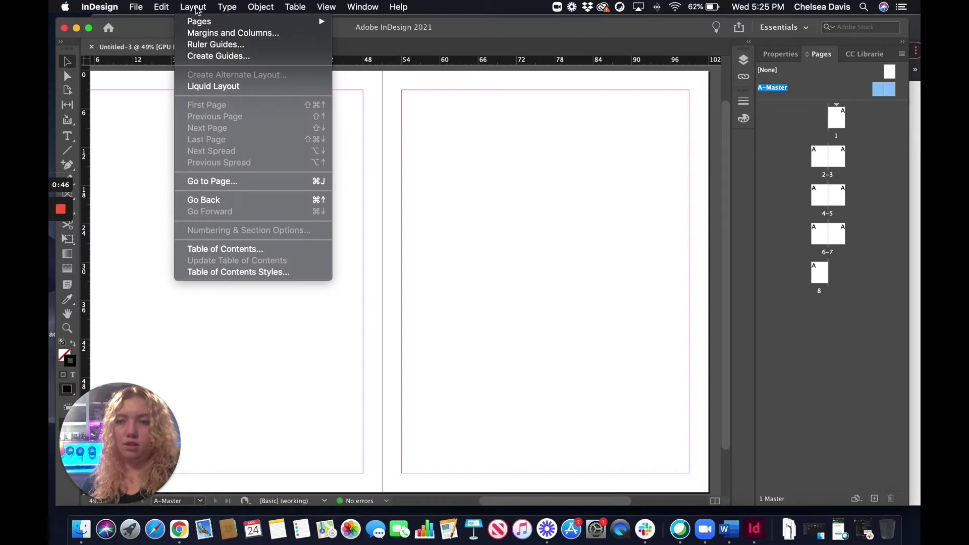
{"action": "left_click", "coordinate": [205, 34]}
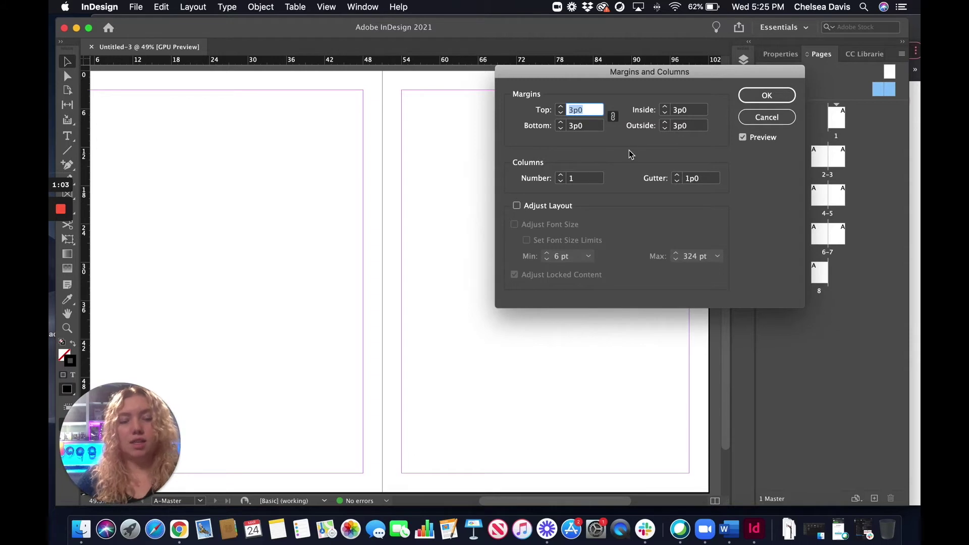
{"action": "left_click", "coordinate": [561, 175]}
{"action": "left_click", "coordinate": [561, 175]}
{"action": "left_click", "coordinate": [561, 176]}
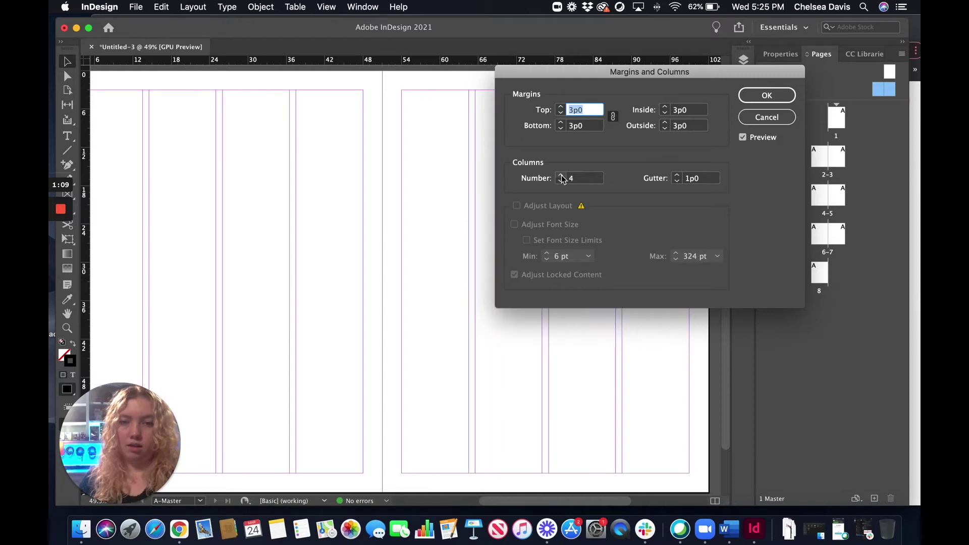
{"action": "left_click", "coordinate": [766, 95]}
Step: Create guides for 5 rows on the A-Master spread
{"action": "left_click", "coordinate": [199, 9]}
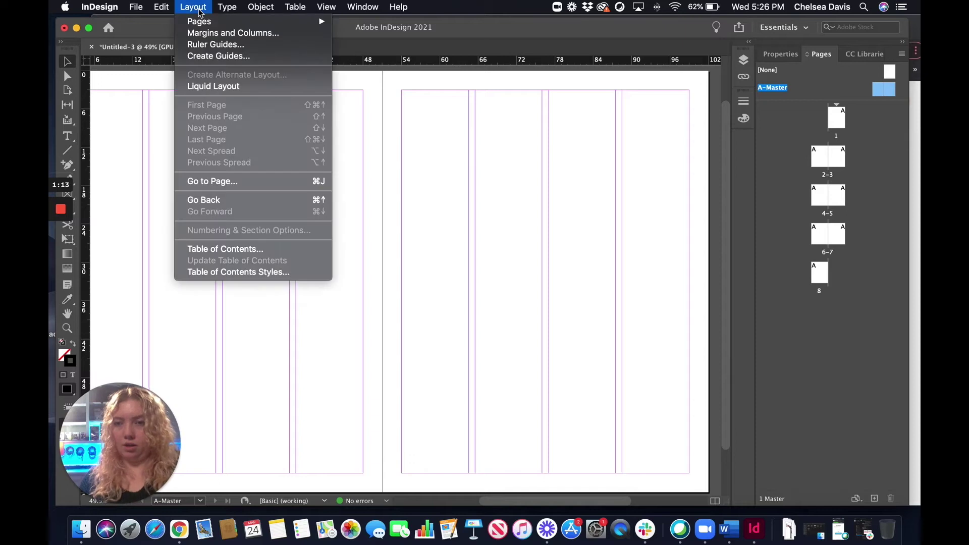
{"action": "left_click", "coordinate": [216, 57]}
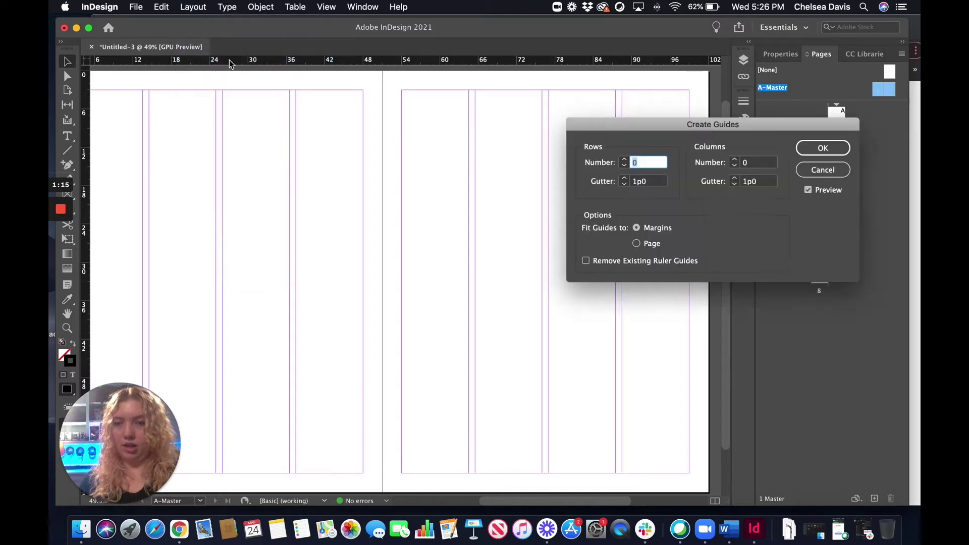
{"action": "left_click", "coordinate": [625, 160]}
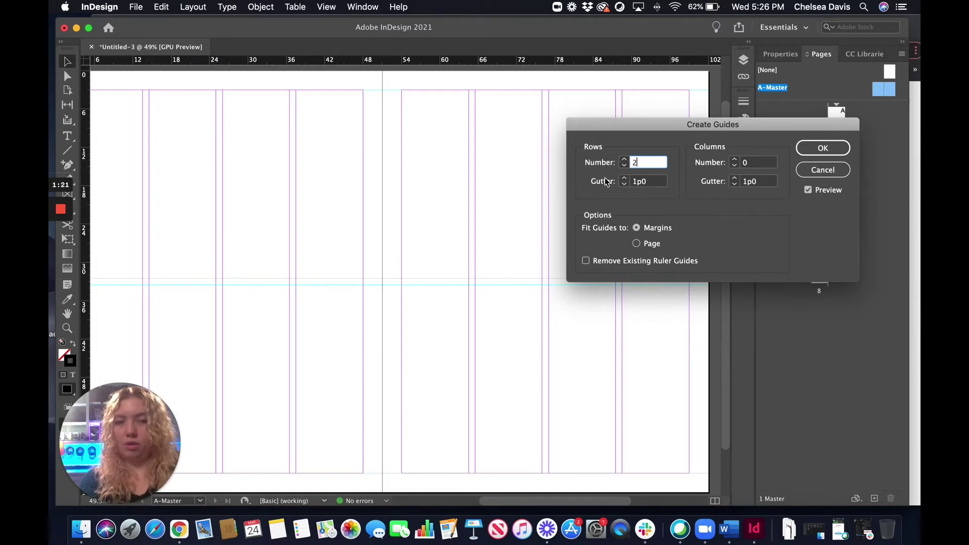
{"action": "left_click", "coordinate": [625, 160]}
{"action": "left_click", "coordinate": [625, 160]}
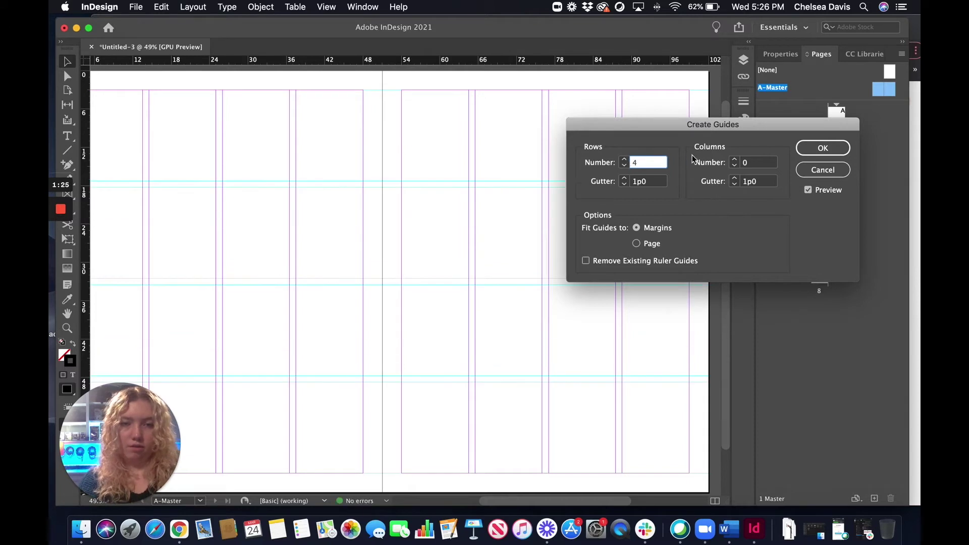
{"action": "left_click", "coordinate": [624, 159]}
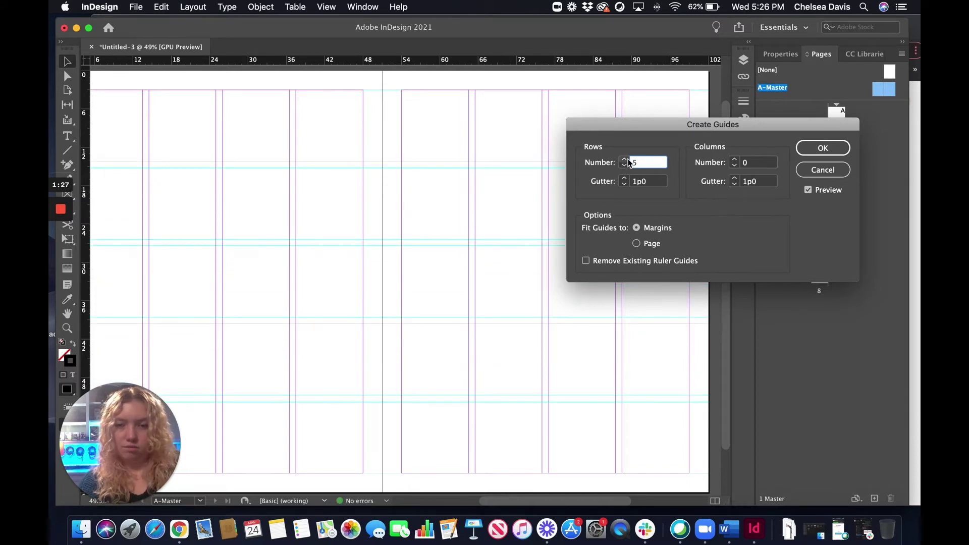
{"action": "left_click", "coordinate": [821, 148]}
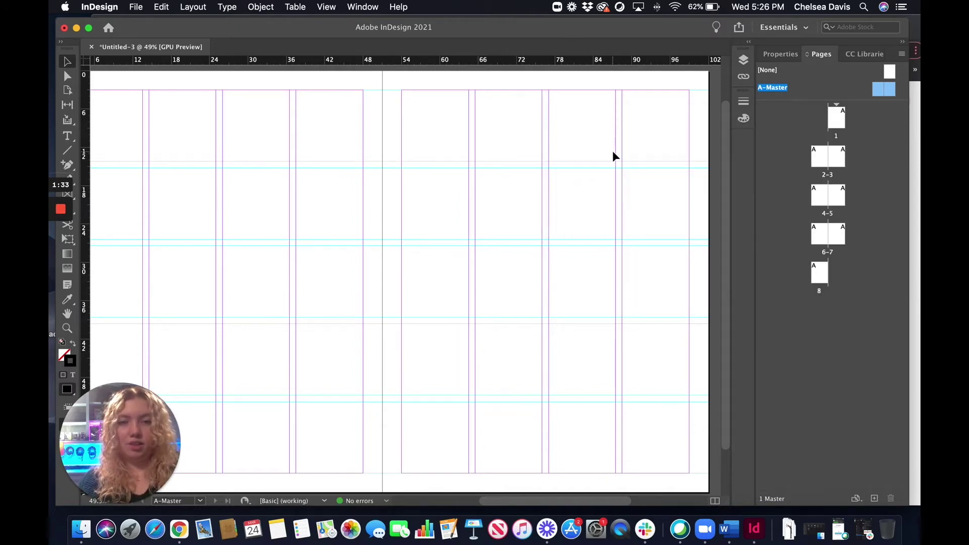
Step: Apply A-Master to all pages and look through the document pages to check the grid
{"action": "right_click", "coordinate": [875, 89]}
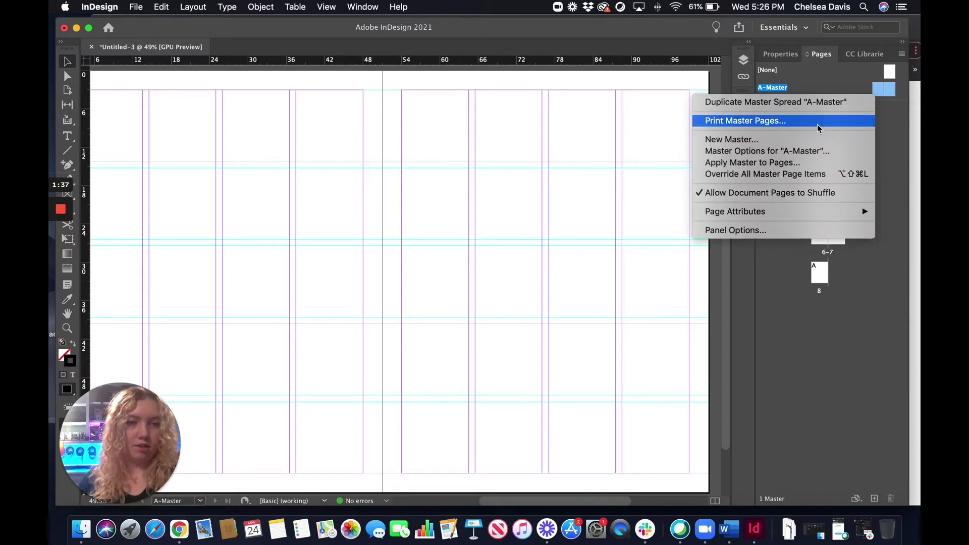
{"action": "left_click", "coordinate": [786, 162]}
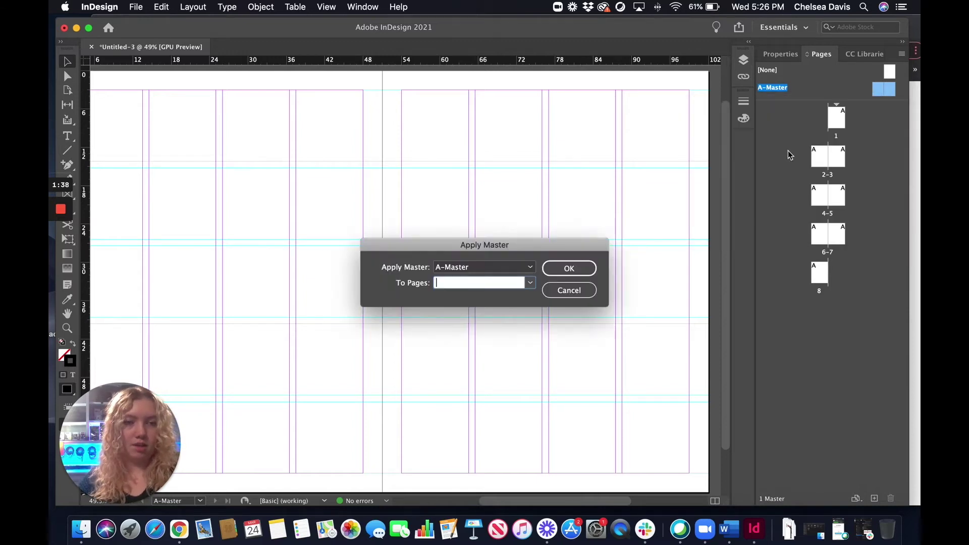
{"action": "left_click", "coordinate": [530, 284]}
{"action": "left_click", "coordinate": [482, 299]}
{"action": "left_click", "coordinate": [575, 270]}
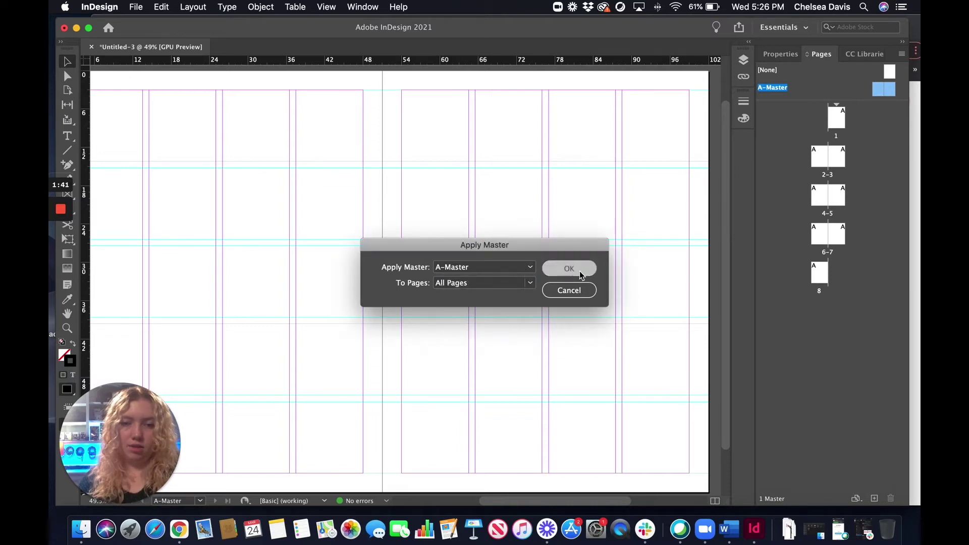
{"action": "double_click", "coordinate": [836, 117]}
{"action": "scroll", "coordinate": [532, 202], "scroll_direction": "down", "scroll_amount": 5}
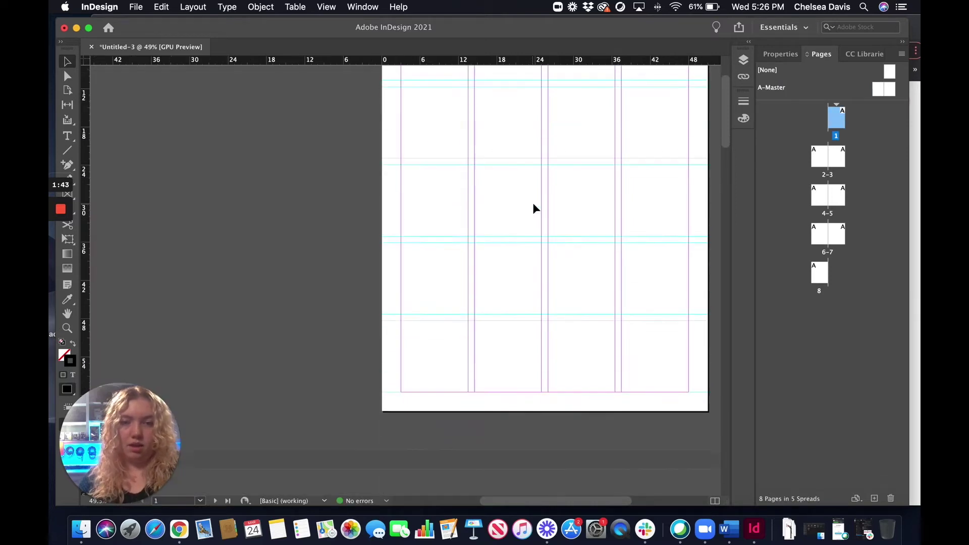
{"action": "scroll", "coordinate": [536, 208], "scroll_direction": "down", "scroll_amount": 10}
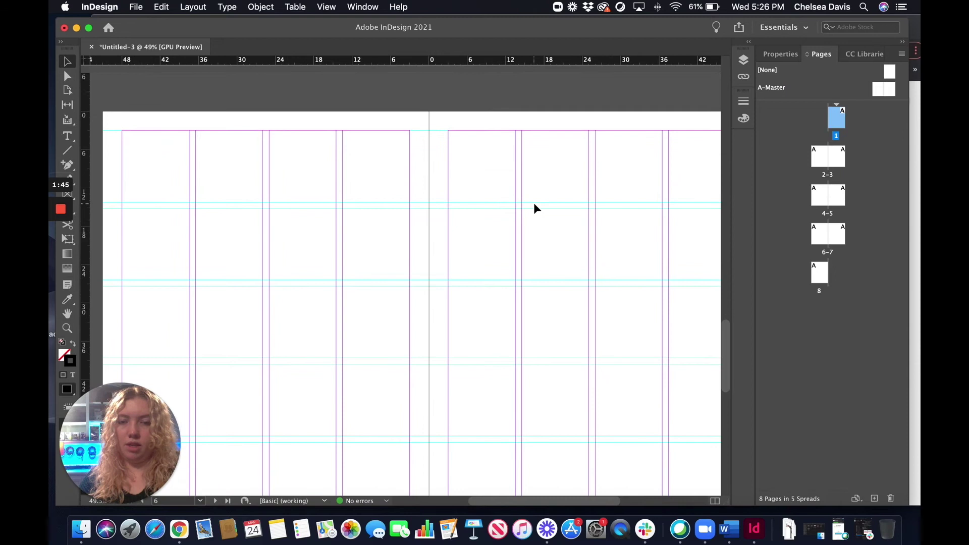
{"action": "scroll", "coordinate": [500, 204], "scroll_direction": "down", "scroll_amount": 3}
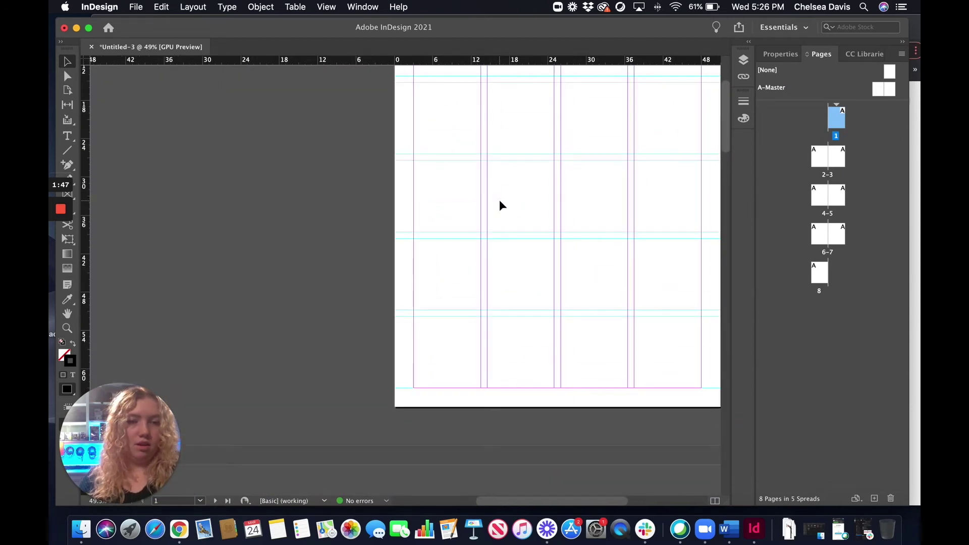
Step: Add a 3p0 by 3p0 text frame with a placeholder character in the lower outer corner of the right-hand A-Master page
{"action": "left_click", "coordinate": [881, 93]}
{"action": "double_click", "coordinate": [881, 94]}
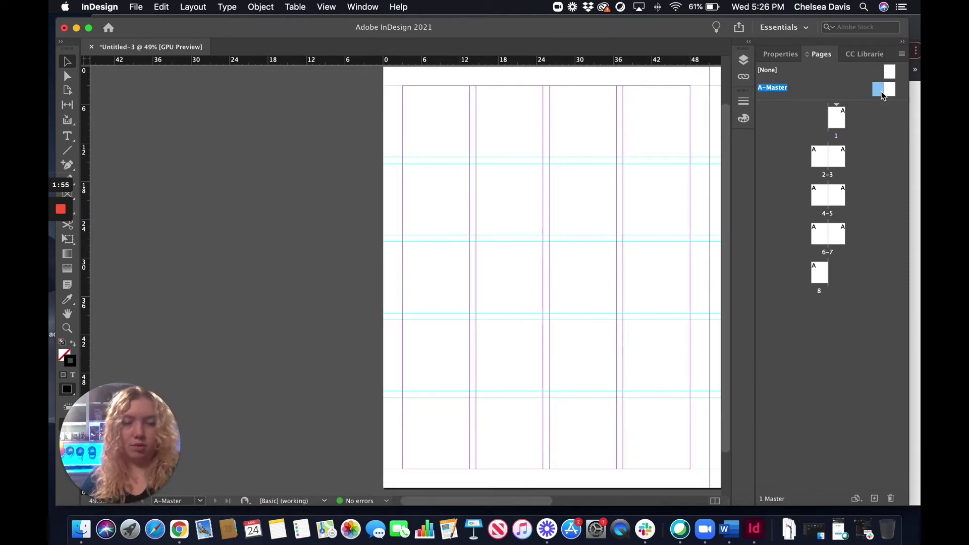
{"action": "double_click", "coordinate": [892, 90]}
{"action": "key", "text": "super+alt+0"}
{"action": "left_click", "coordinate": [70, 138]}
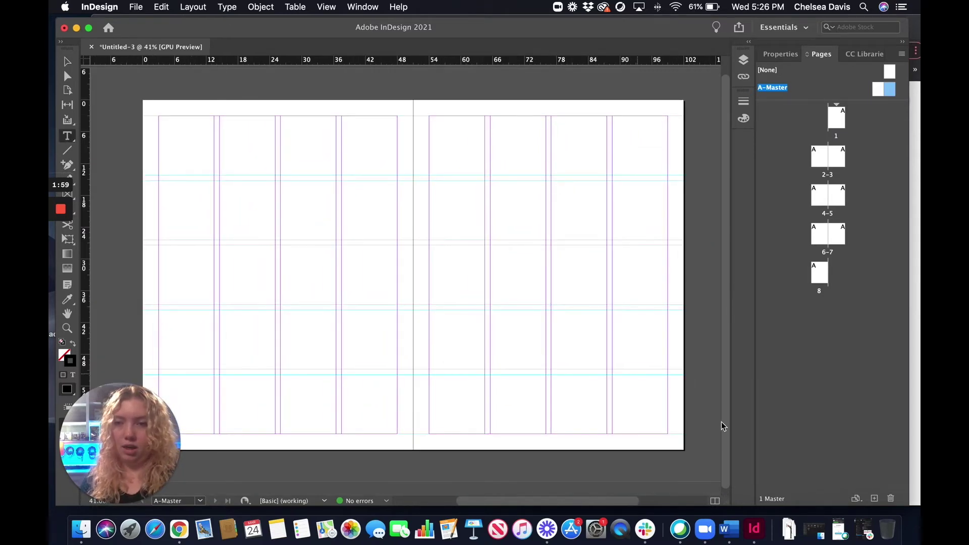
{"action": "left_click", "coordinate": [669, 433]}
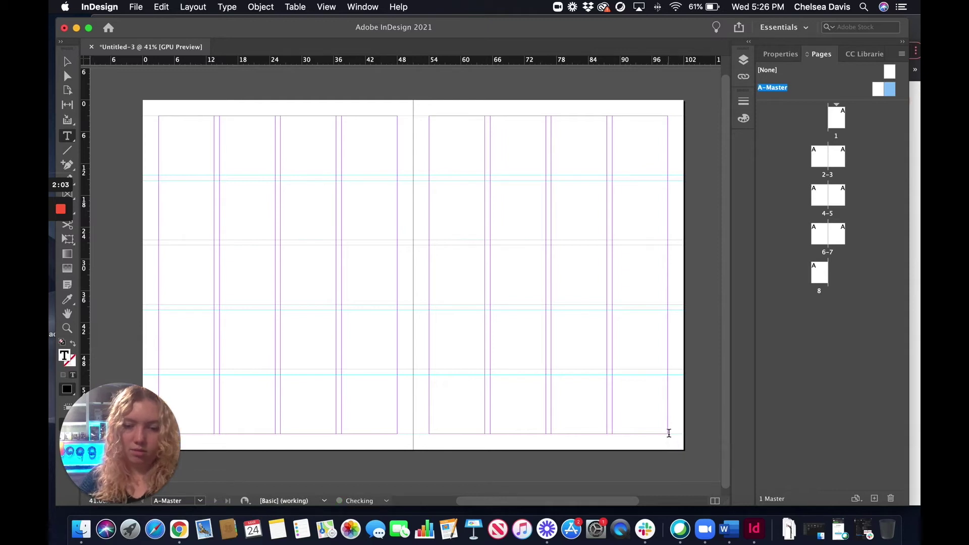
{"action": "key", "text": "super+shift+alt+n"}
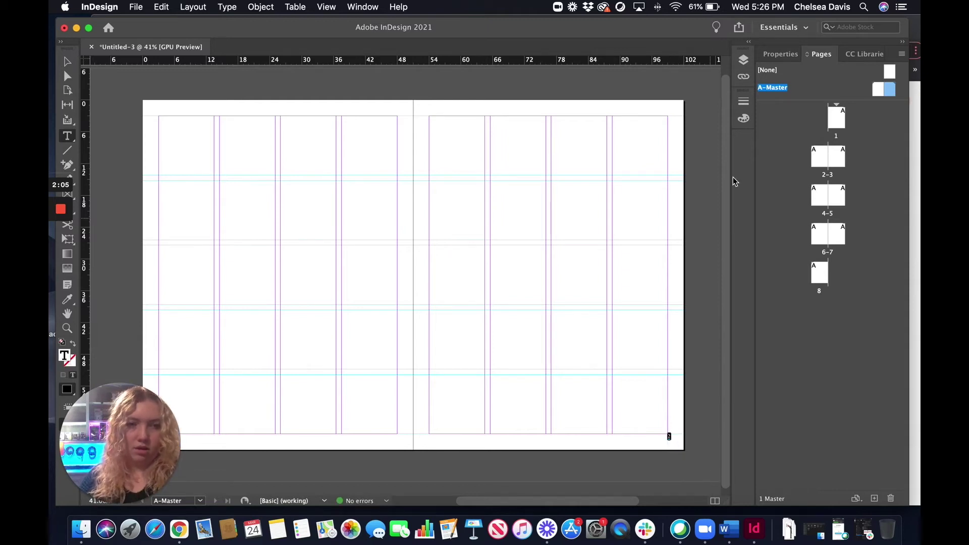
Step: Set the placeholder character's font size to 18 pt
{"action": "left_click", "coordinate": [780, 54]}
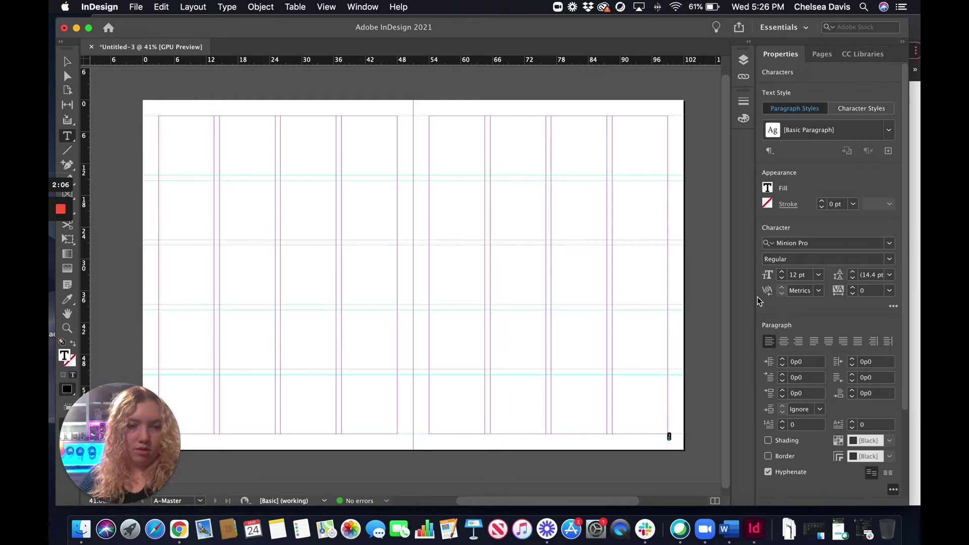
{"action": "left_click", "coordinate": [782, 273]}
{"action": "left_click", "coordinate": [782, 272]}
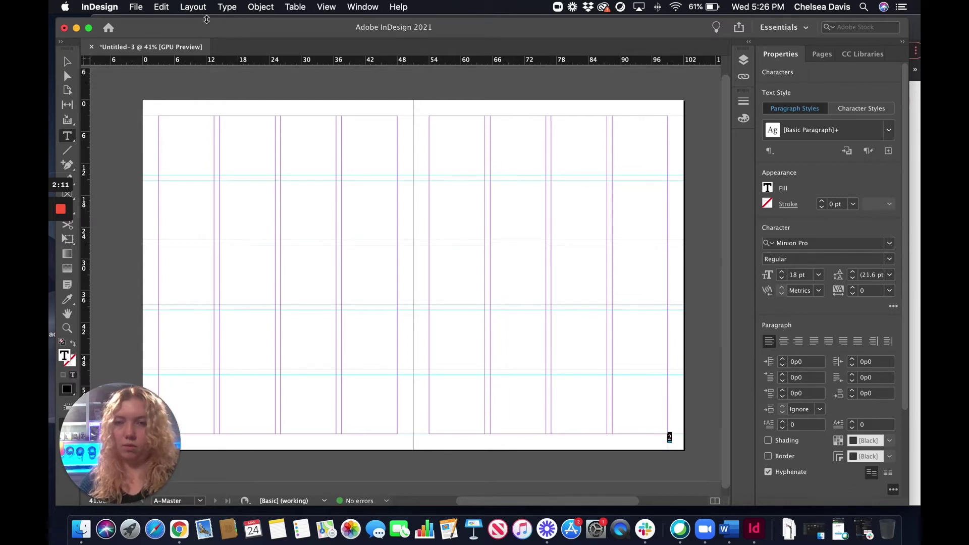
Step: Replace the placeholder character with a Current Page Number marker and finish the text edit
{"action": "left_click", "coordinate": [226, 6]}
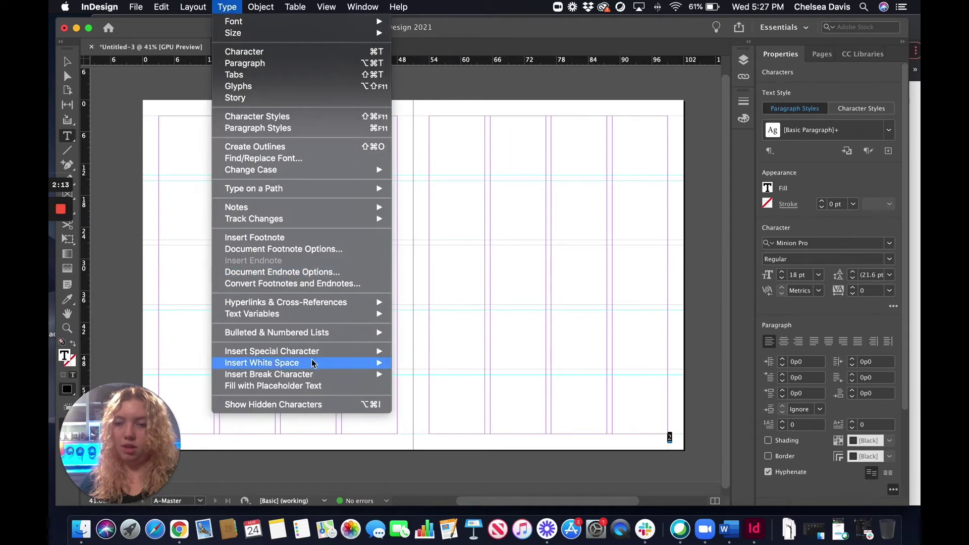
{"action": "mouse_move", "coordinate": [321, 353]}
{"action": "mouse_move", "coordinate": [444, 364]}
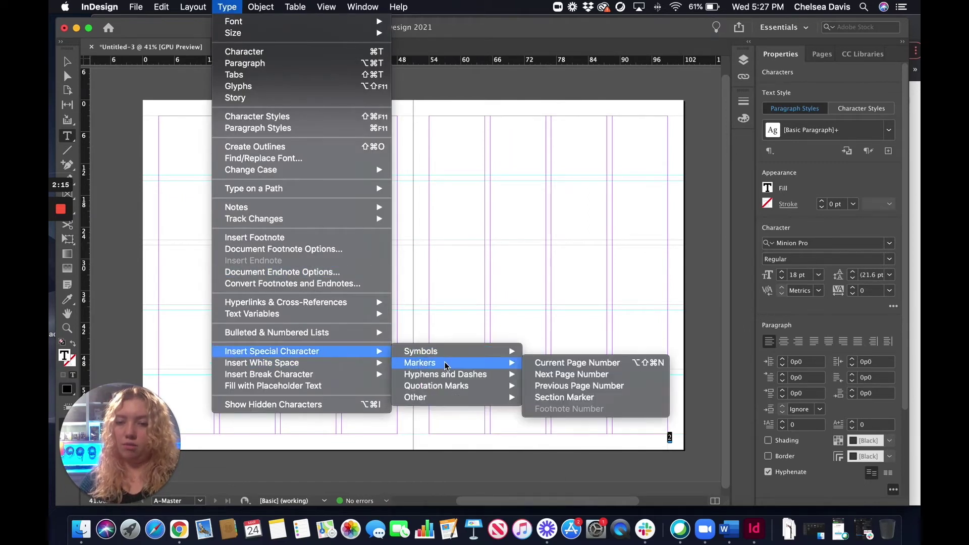
{"action": "left_click", "coordinate": [581, 363]}
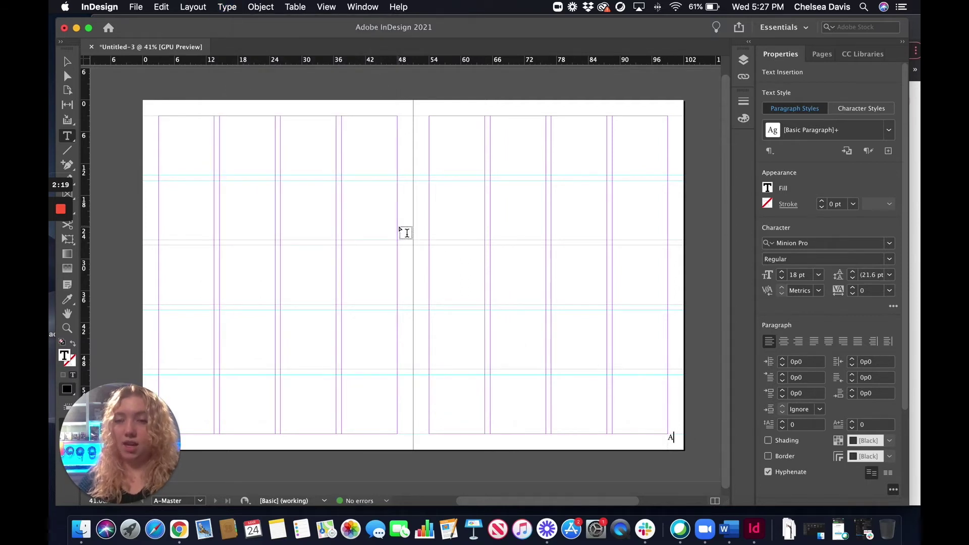
{"action": "key", "text": "Escape"}
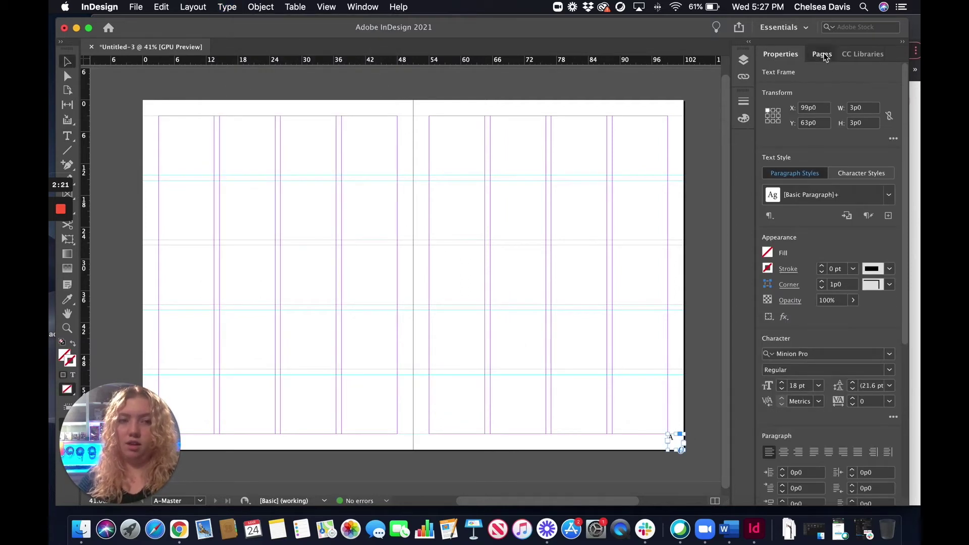
Step: Copy the page number frame to the lower outer corner of the left-hand A-Master page
{"action": "left_click", "coordinate": [822, 54]}
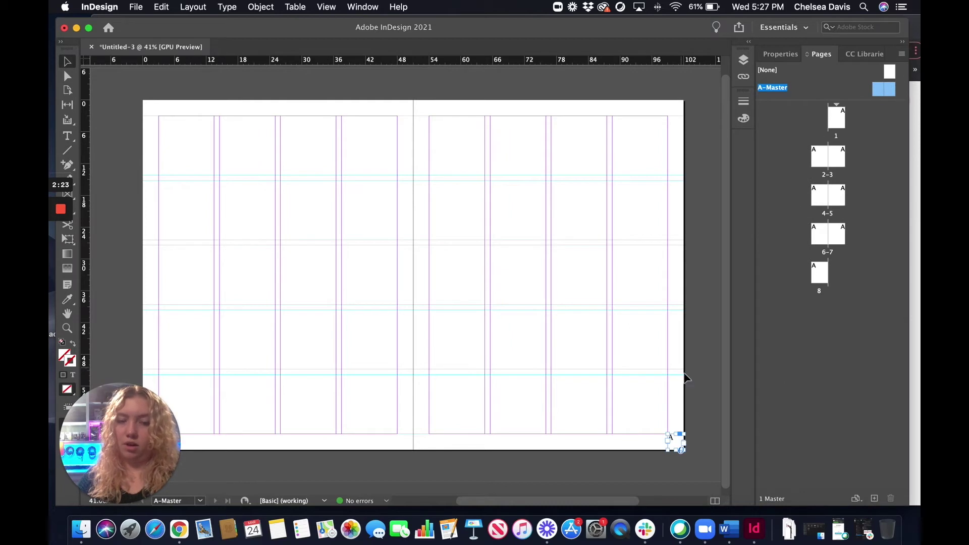
{"action": "left_click_drag", "start_coordinate": [674, 444], "coordinate": [181, 436]}
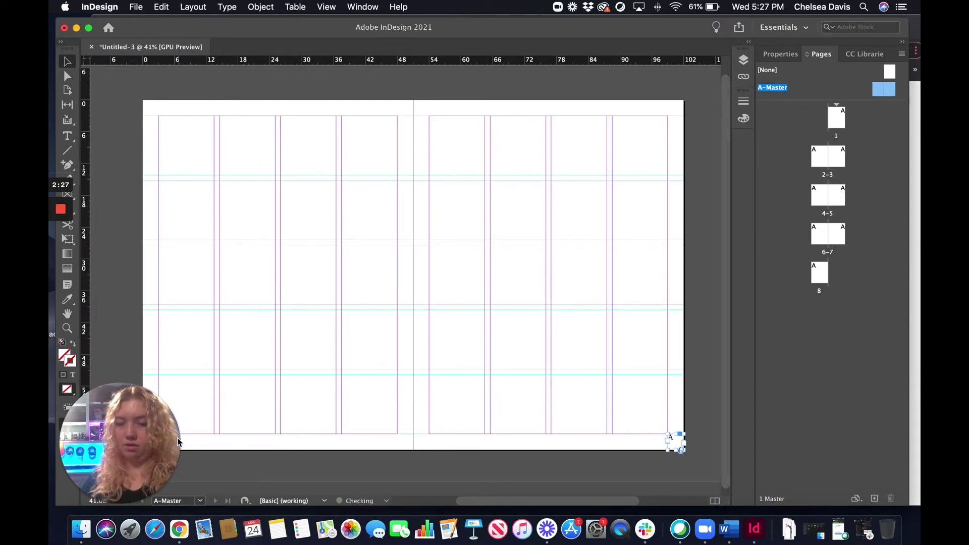
{"action": "scroll", "coordinate": [257, 358], "scroll_direction": "down", "scroll_amount": 1}
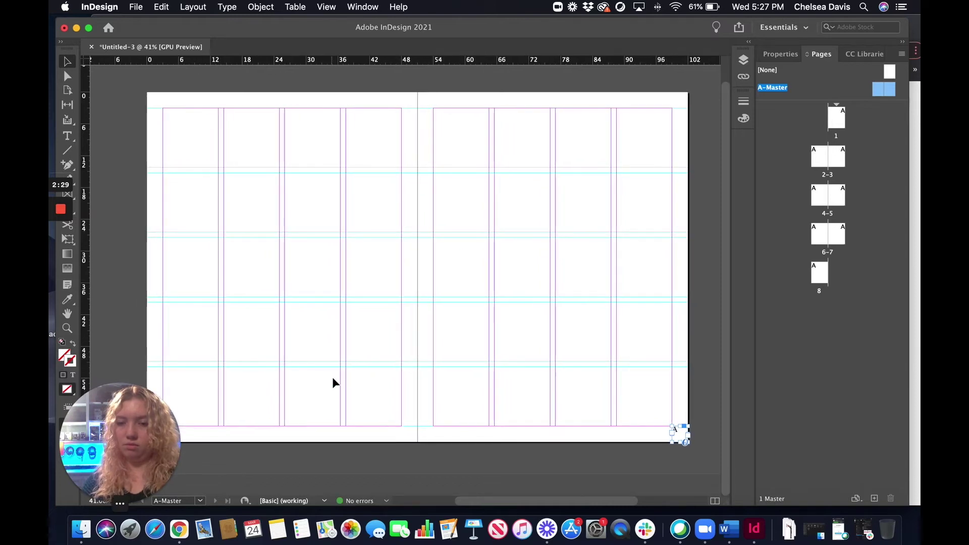
{"action": "scroll", "coordinate": [332, 377], "scroll_direction": "left", "scroll_amount": 5}
{"action": "scroll", "coordinate": [319, 372], "scroll_direction": "right", "scroll_amount": 3}
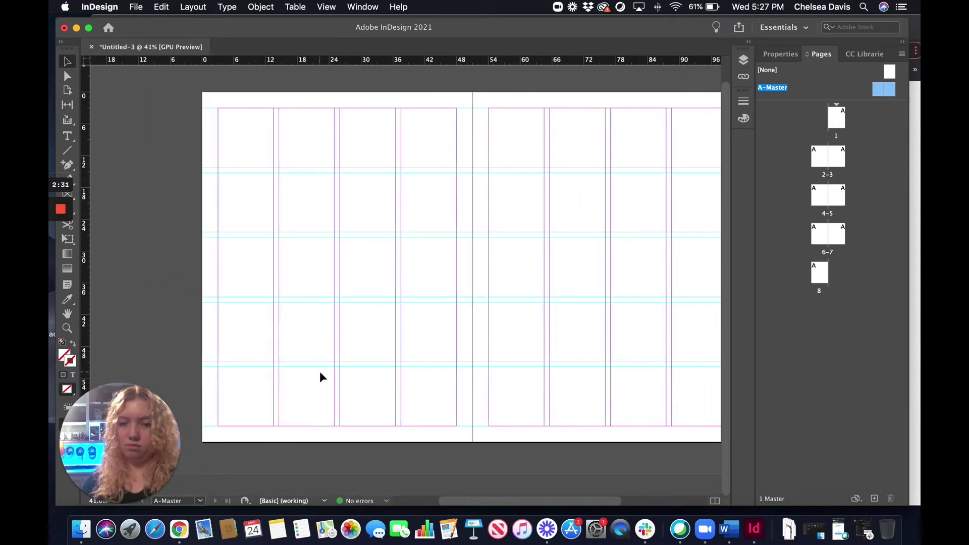
{"action": "scroll", "coordinate": [320, 371], "scroll_direction": "down", "scroll_amount": 2}
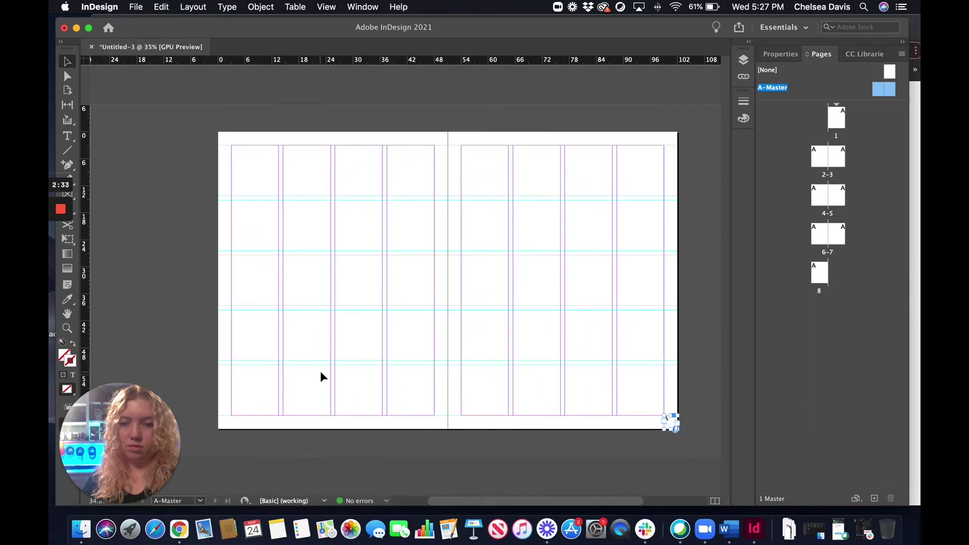
{"action": "left_click_drag", "start_coordinate": [669, 425], "coordinate": [224, 425]}
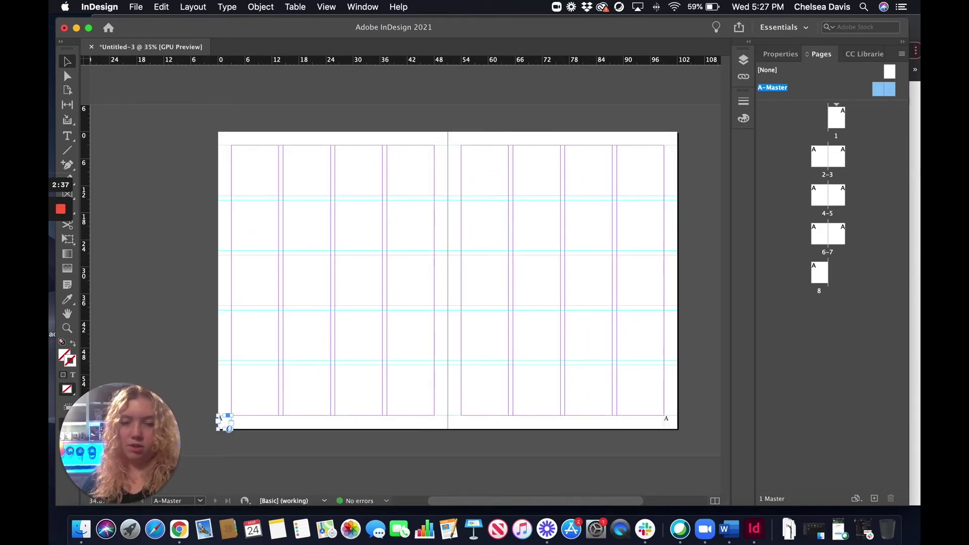
Step: Right-align the page number on the left-hand A-Master page and return to the page overview
{"action": "left_click", "coordinate": [790, 60]}
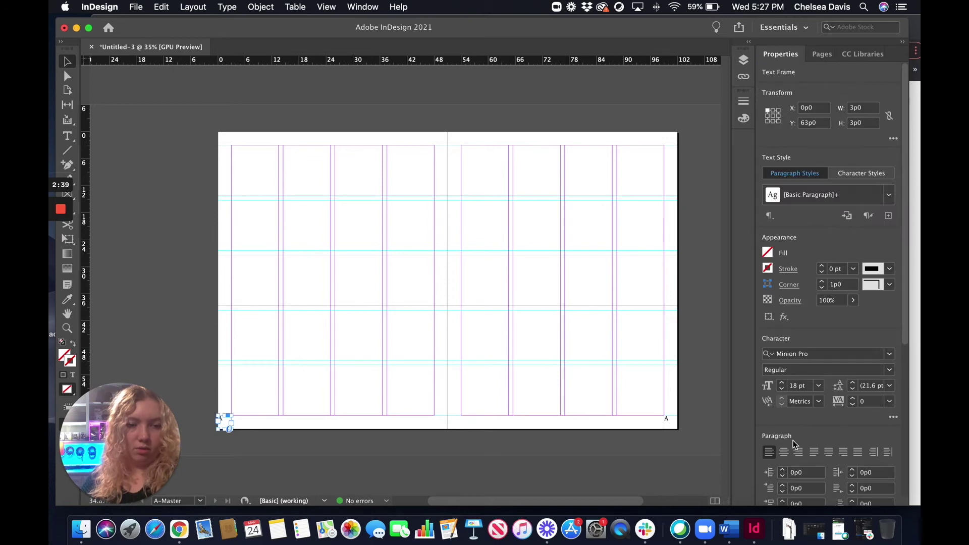
{"action": "left_click", "coordinate": [296, 220]}
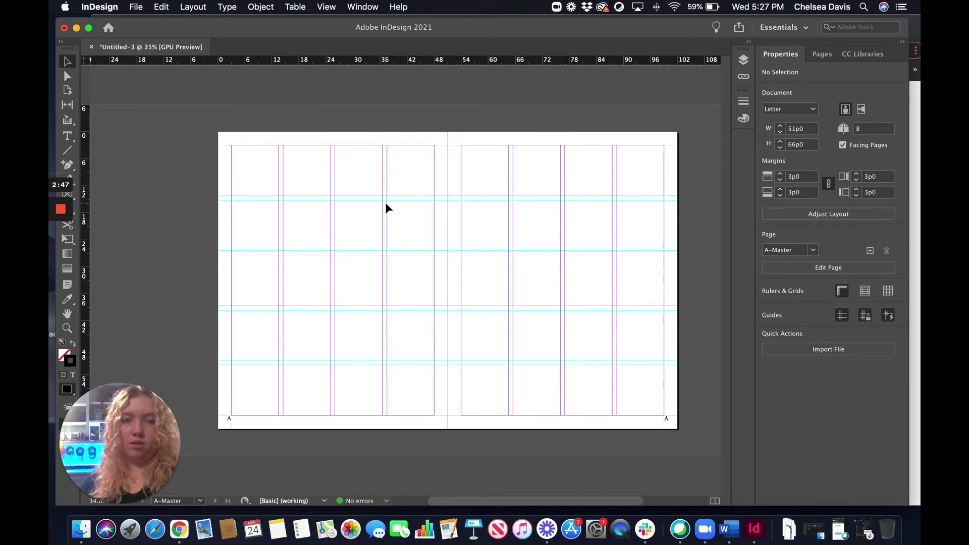
{"action": "left_click", "coordinate": [820, 57]}
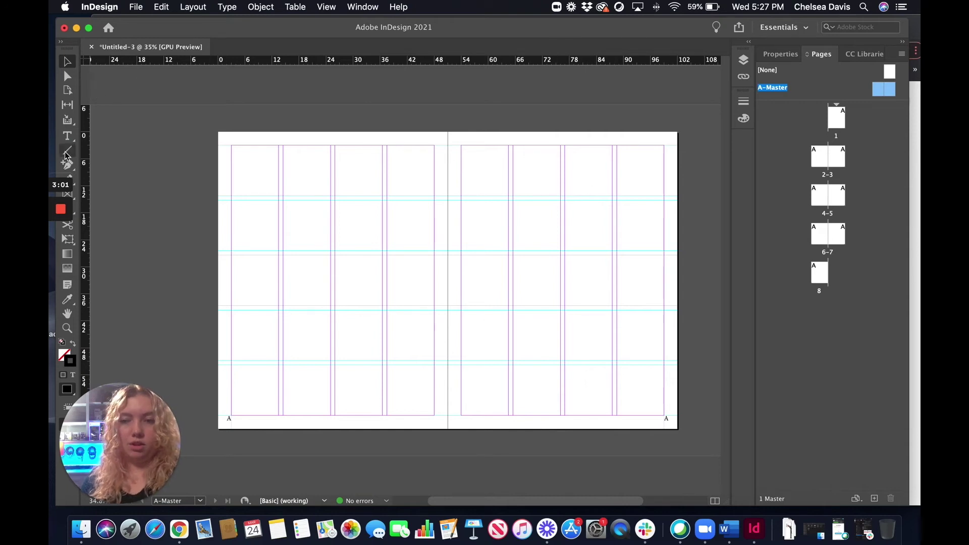
Step: Draw a text frame about 22p0 wide in the top margin of the right-hand A-Master page, spanning the two middle columns
{"action": "left_click", "coordinate": [67, 136]}
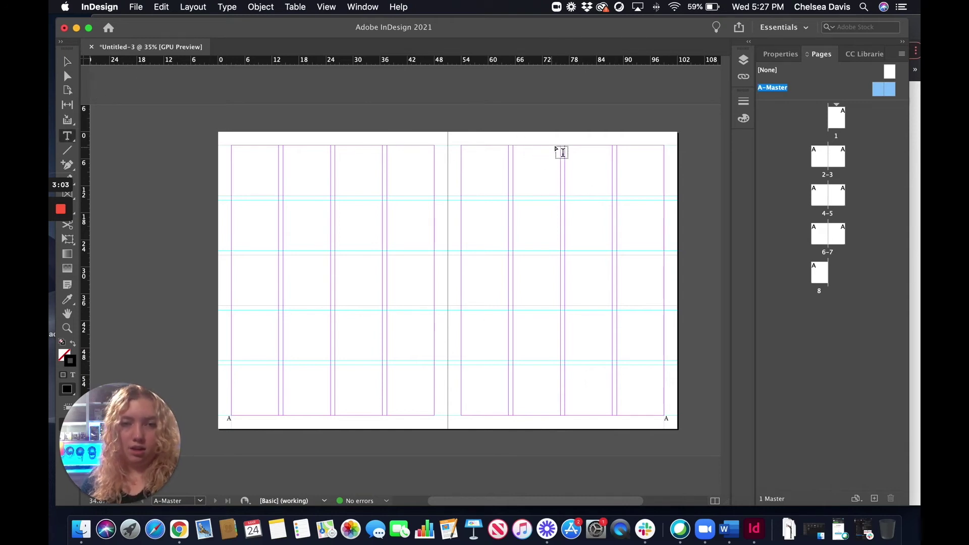
{"action": "left_click_drag", "start_coordinate": [536, 137], "coordinate": [613, 146]}
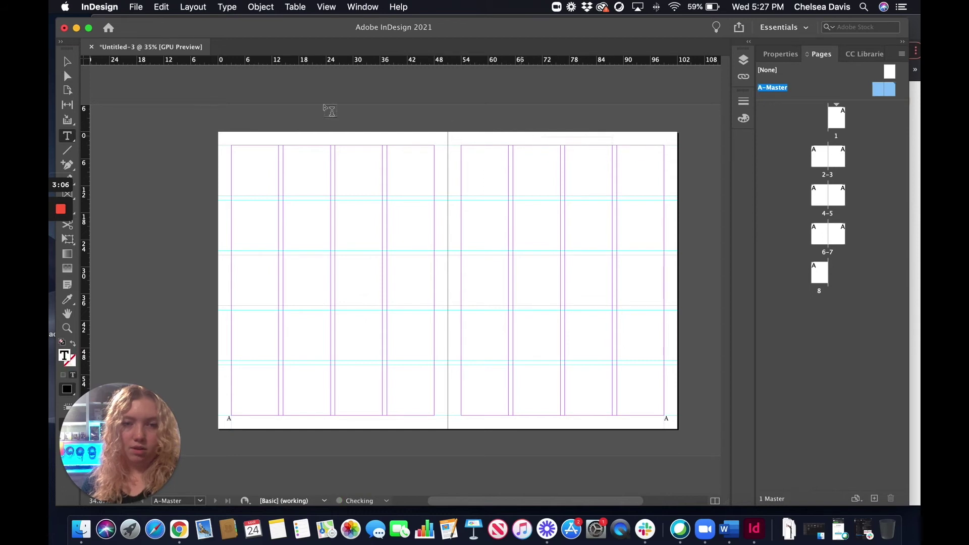
{"action": "left_click", "coordinate": [66, 61]}
{"action": "left_click_drag", "start_coordinate": [538, 141], "coordinate": [513, 142]}
Step: Enter the author's surname in the header frame on the right-hand master page and centre it
{"action": "key", "text": "t"}
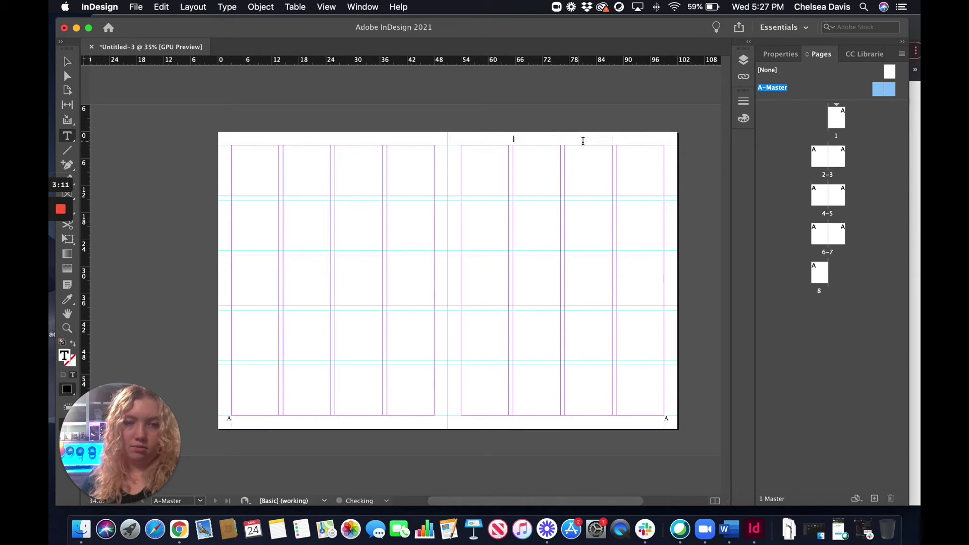
{"action": "left_click", "coordinate": [514, 138]}
{"action": "type", "text": "Day"}
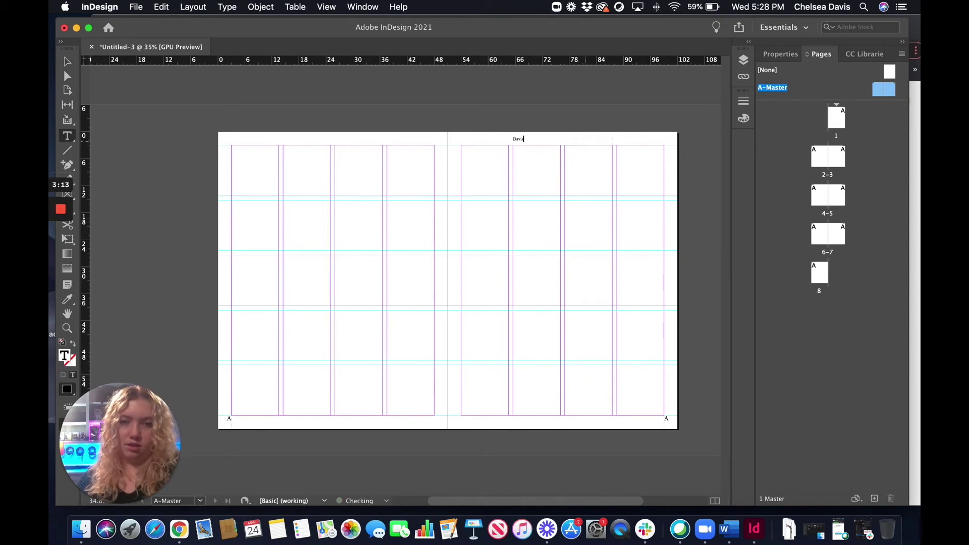
{"action": "double_click", "coordinate": [523, 140]}
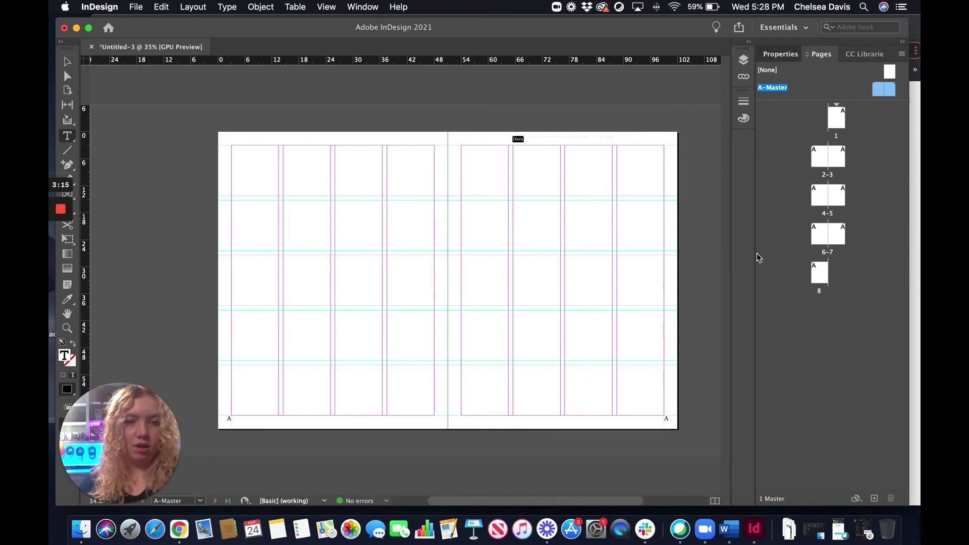
{"action": "left_click", "coordinate": [783, 341]}
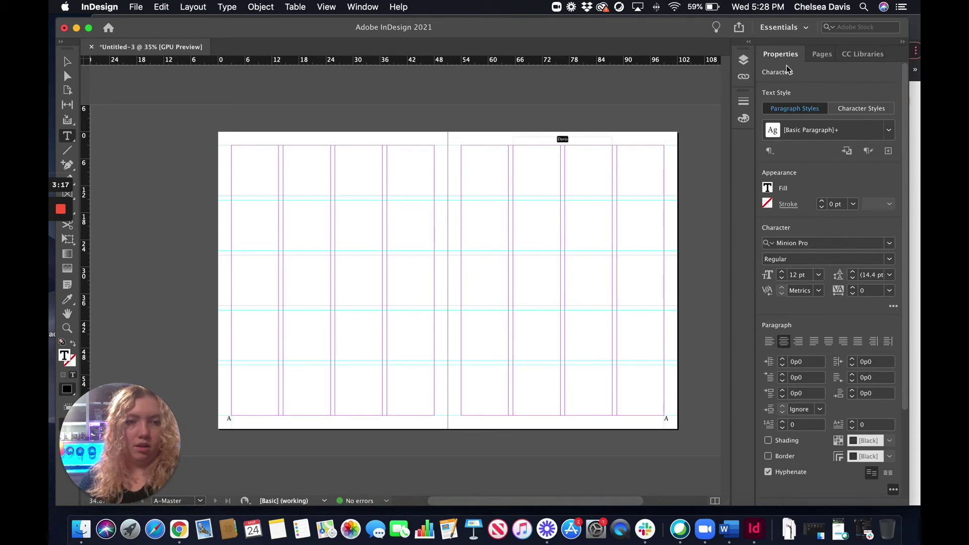
Step: Copy the header frame to the same place on the left-hand master page and replace its text with "Chapter Title"
{"action": "left_click", "coordinate": [67, 61]}
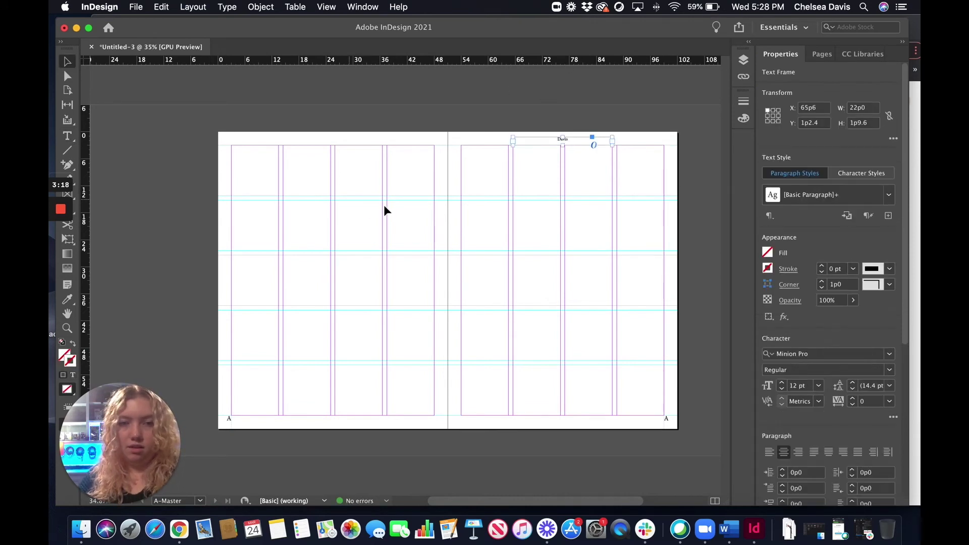
{"action": "left_click", "coordinate": [518, 174]}
{"action": "left_click_drag", "start_coordinate": [566, 143], "coordinate": [337, 147]}
{"action": "double_click", "coordinate": [347, 146]}
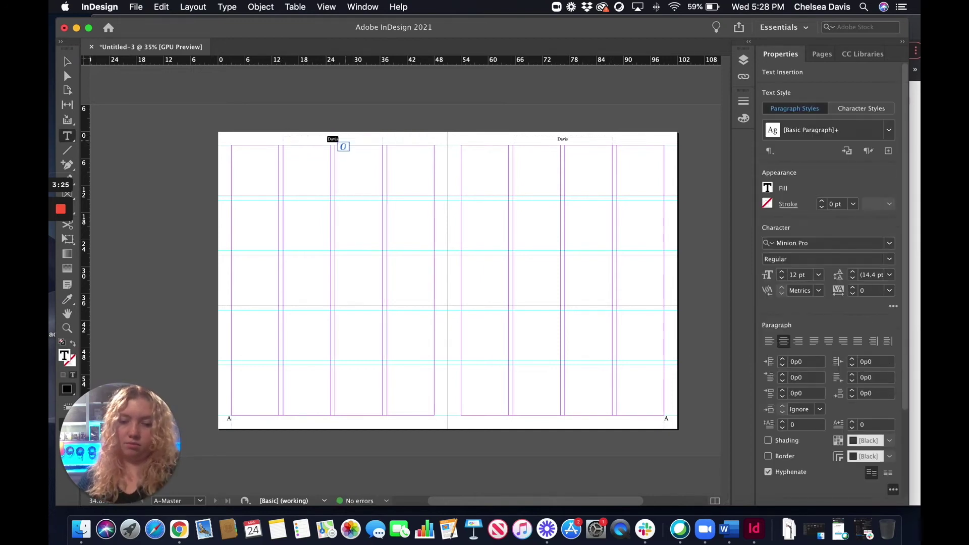
{"action": "key", "text": "super+a"}
{"action": "type", "text": "Chap"}
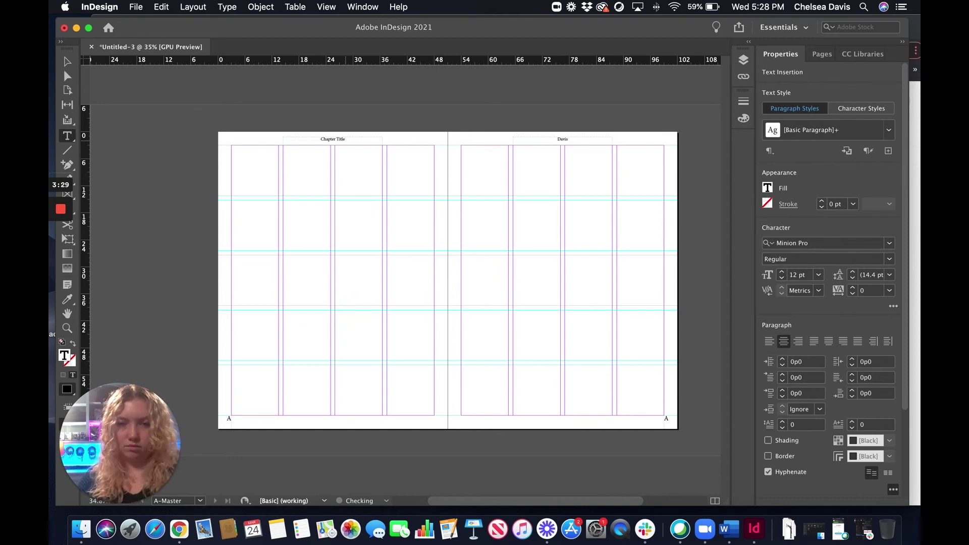
Step: Set the font size of both master page headers to 17 pt and deselect them
{"action": "left_click", "coordinate": [67, 62]}
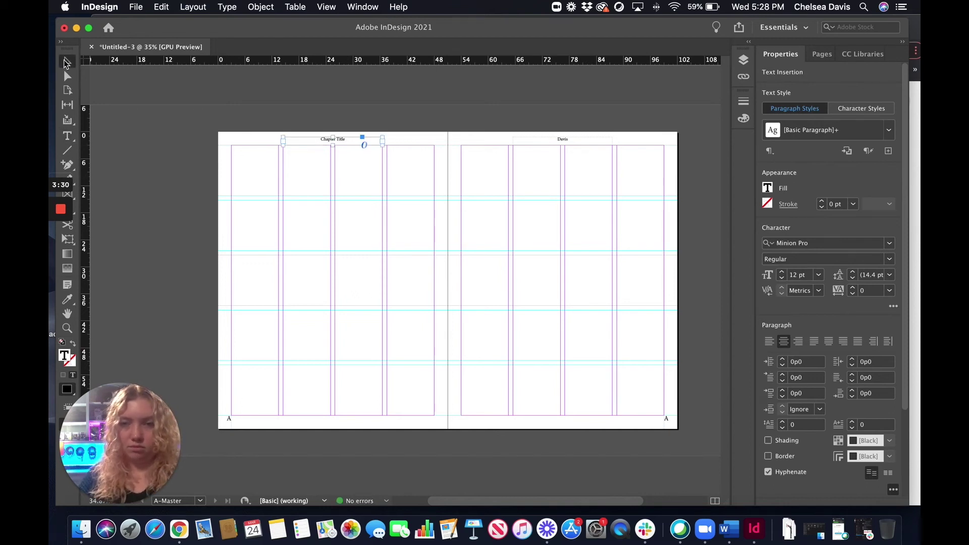
{"action": "left_click", "coordinate": [560, 144], "text": "shift"}
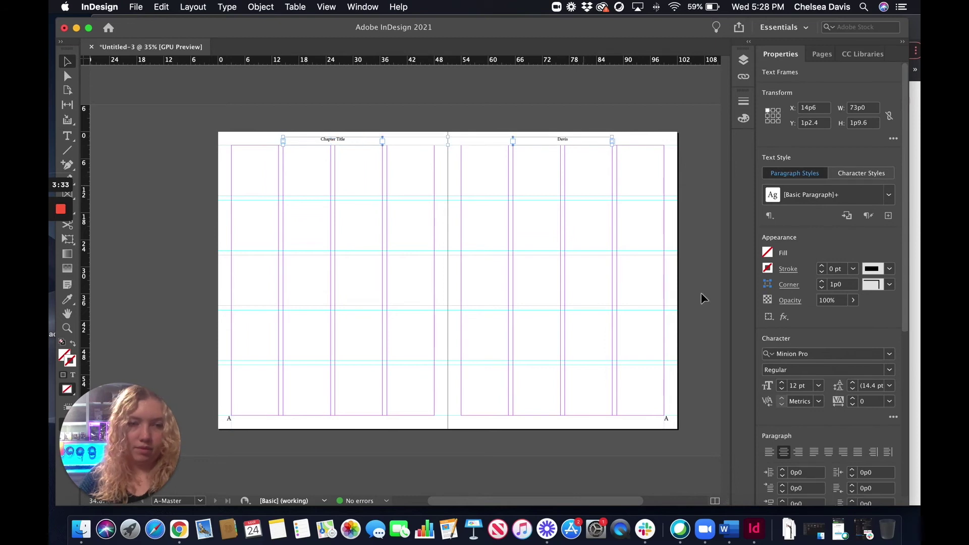
{"action": "left_click", "coordinate": [782, 383]}
{"action": "left_click", "coordinate": [782, 383]}
{"action": "left_click", "coordinate": [782, 383]}
{"action": "left_click", "coordinate": [782, 383]}
{"action": "left_click", "coordinate": [782, 383]}
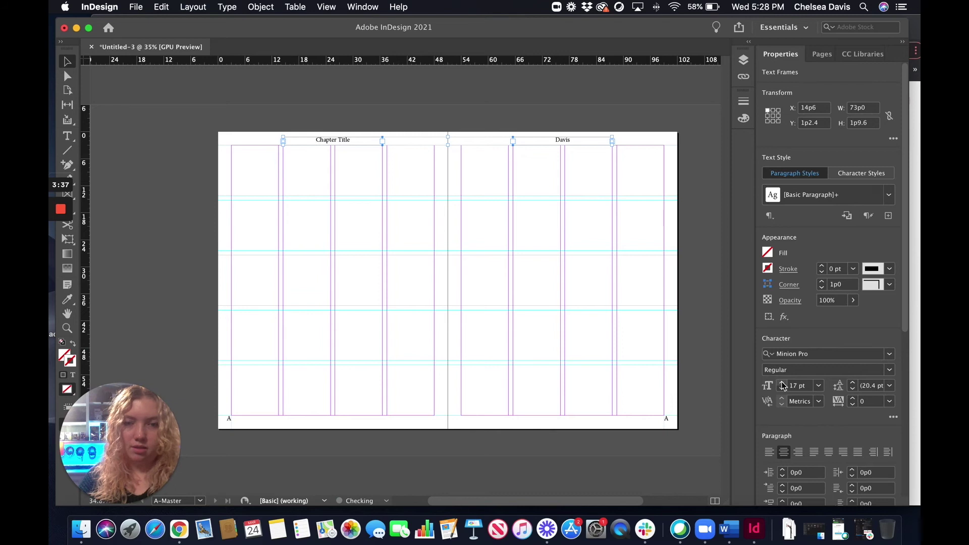
{"action": "left_click", "coordinate": [191, 181]}
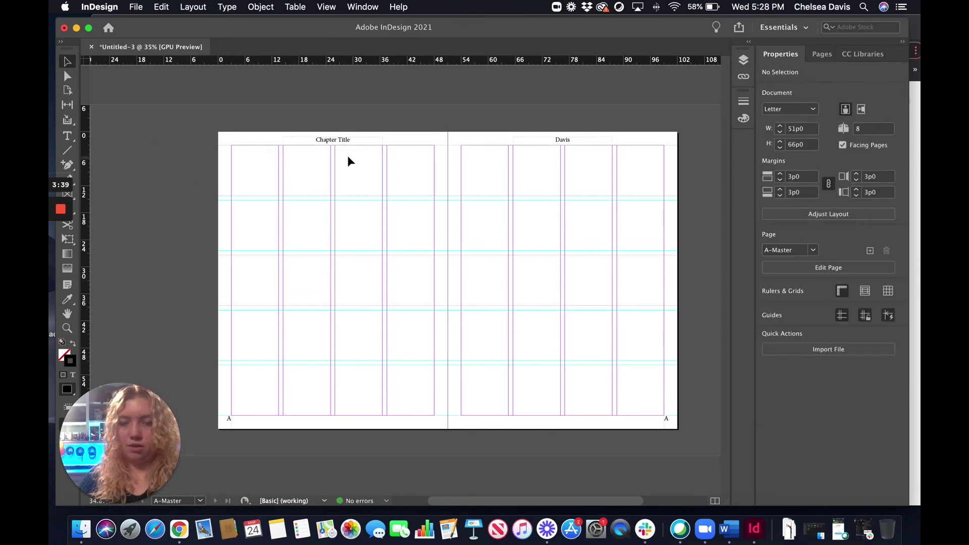
Step: Apply A-Master to all pages of the document
{"action": "left_click", "coordinate": [818, 54]}
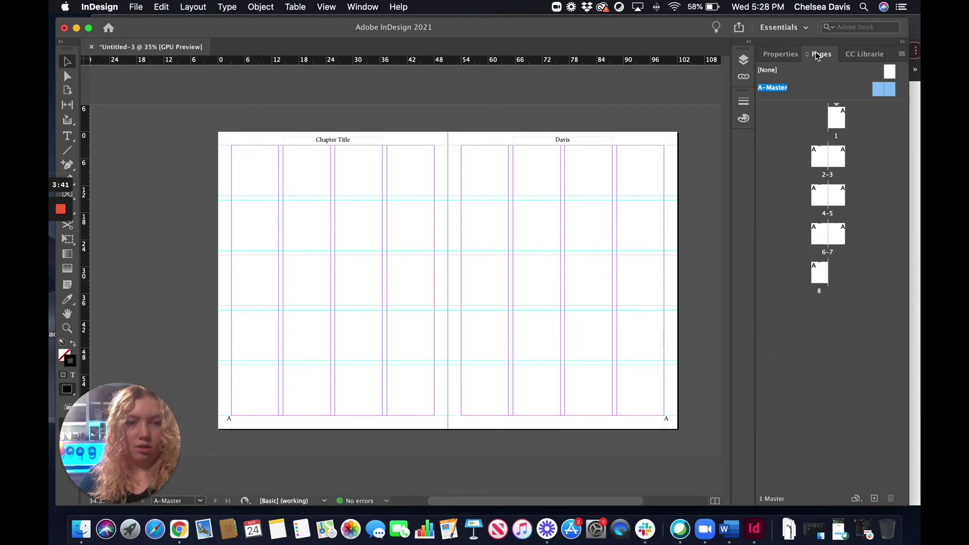
{"action": "right_click", "coordinate": [883, 90]}
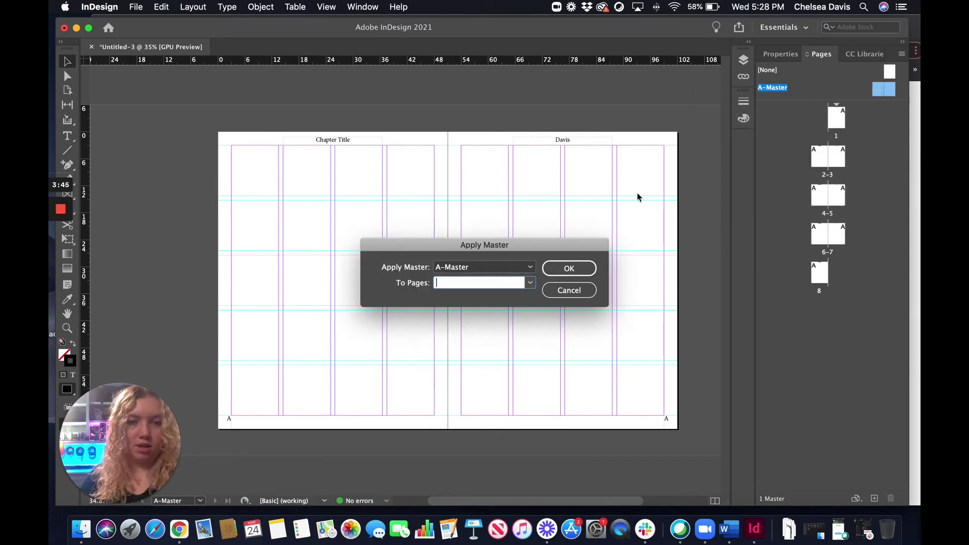
{"action": "left_click", "coordinate": [530, 283]}
{"action": "left_click", "coordinate": [453, 296]}
{"action": "left_click", "coordinate": [569, 268]}
Step: Go to page 1 and examine the headers and page numbers on the following document spreads
{"action": "double_click", "coordinate": [836, 118]}
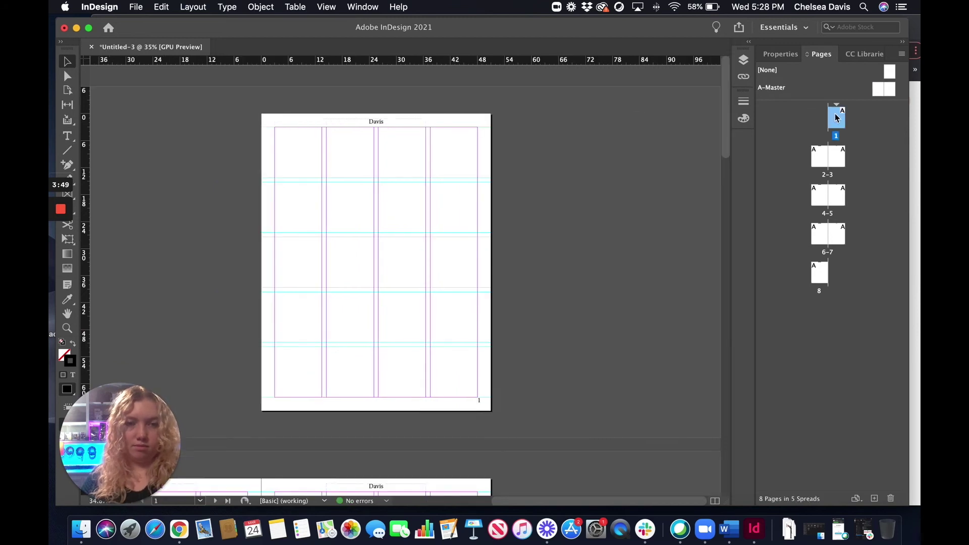
{"action": "scroll", "coordinate": [423, 146], "scroll_direction": "left", "scroll_amount": 2}
{"action": "scroll", "coordinate": [423, 147], "scroll_direction": "down", "scroll_amount": 5}
{"action": "scroll", "coordinate": [423, 147], "scroll_direction": "left", "scroll_amount": 3}
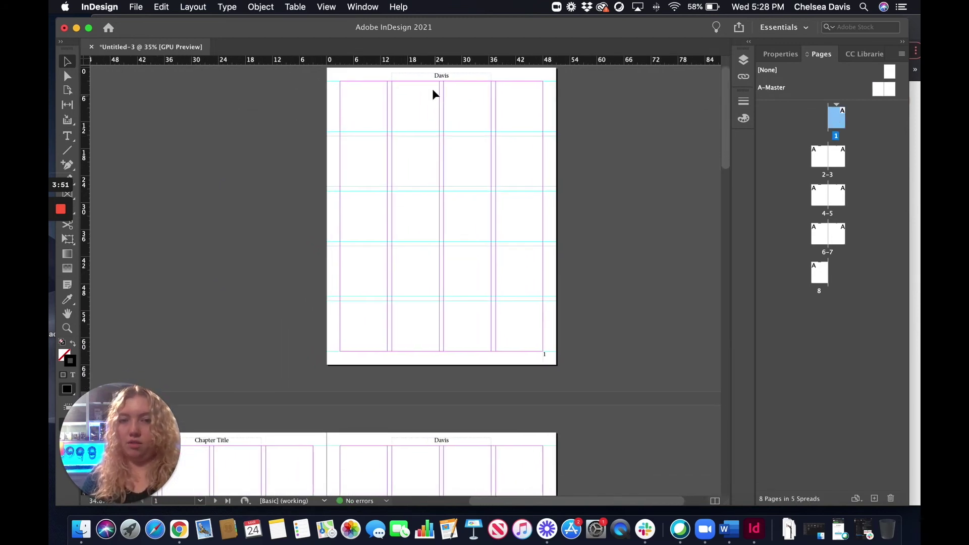
{"action": "scroll", "coordinate": [497, 284], "scroll_direction": "down", "scroll_amount": 4}
{"action": "scroll", "coordinate": [498, 283], "scroll_direction": "left", "scroll_amount": 2}
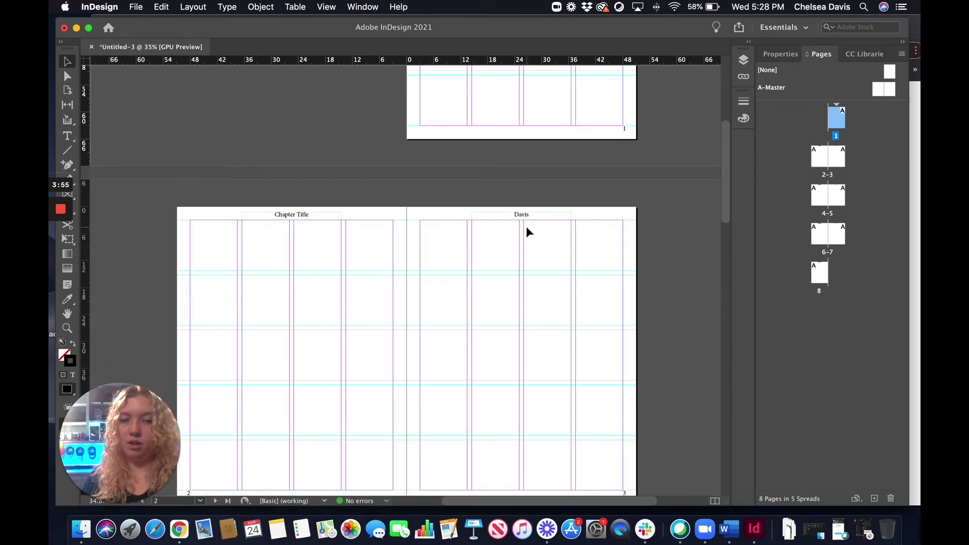
{"action": "scroll", "coordinate": [507, 226], "scroll_direction": "down", "scroll_amount": 6}
{"action": "scroll", "coordinate": [507, 226], "scroll_direction": "left", "scroll_amount": 3}
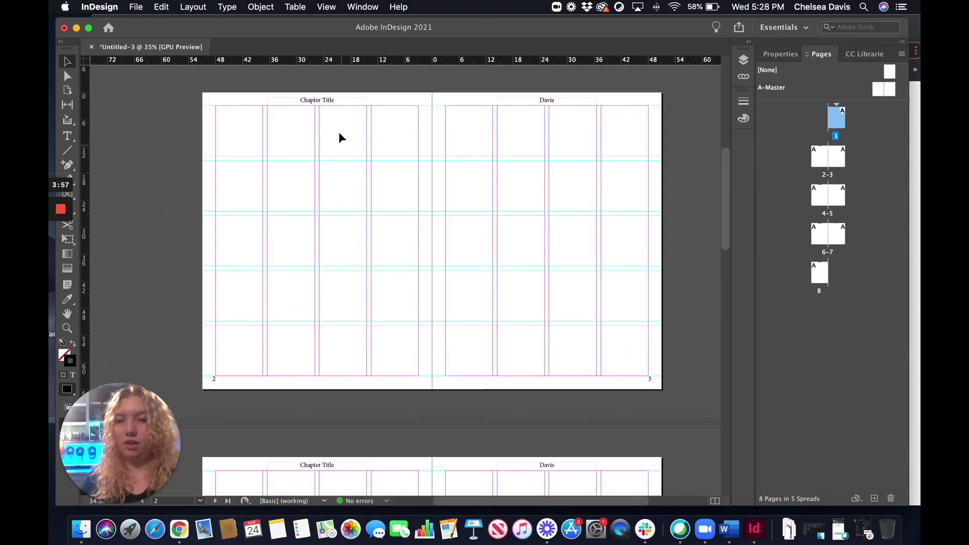
{"action": "scroll", "coordinate": [365, 281], "scroll_direction": "down", "scroll_amount": 6}
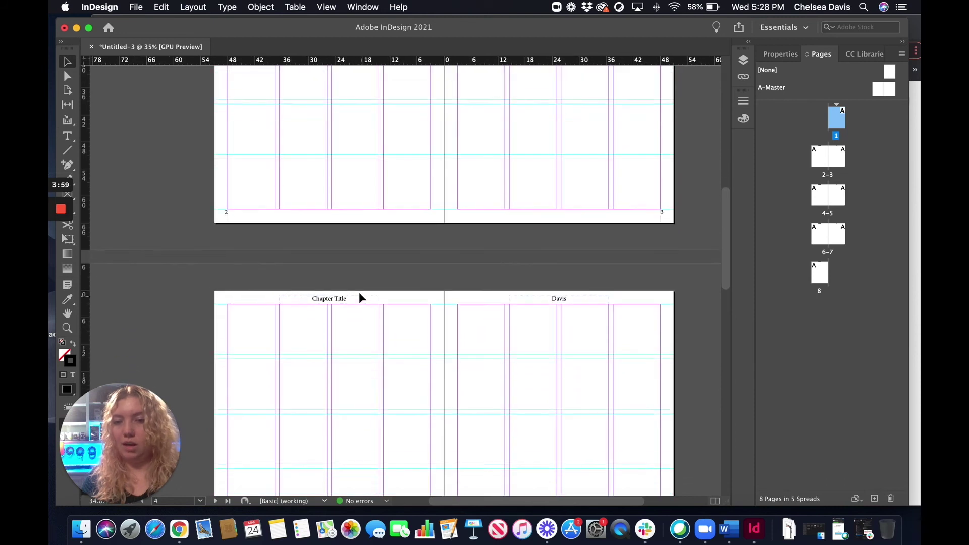
{"action": "scroll", "coordinate": [592, 187], "scroll_direction": "down", "scroll_amount": 5}
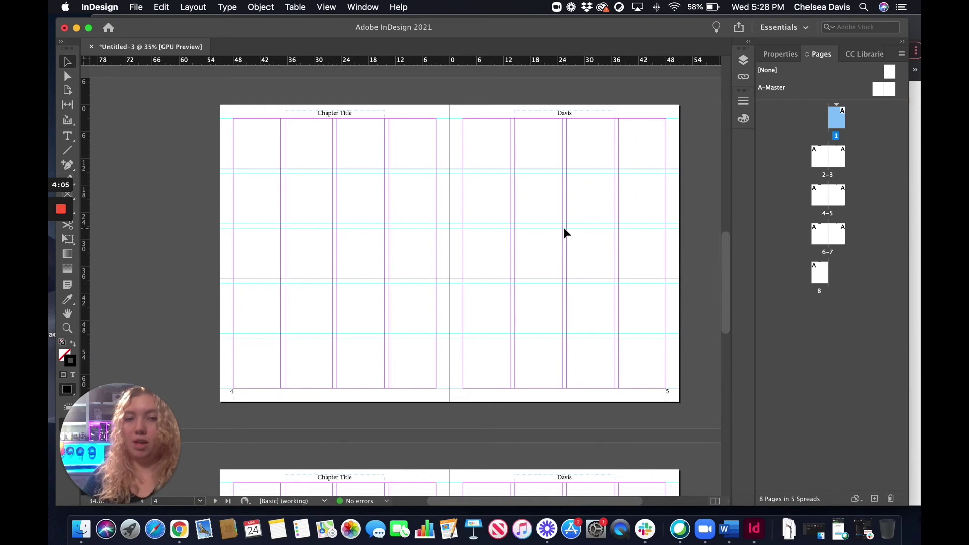
{"action": "scroll", "coordinate": [484, 133], "scroll_direction": "up", "scroll_amount": 9}
{"action": "scroll", "coordinate": [484, 134], "scroll_direction": "left", "scroll_amount": 2}
{"action": "scroll", "coordinate": [483, 134], "scroll_direction": "up", "scroll_amount": 3}
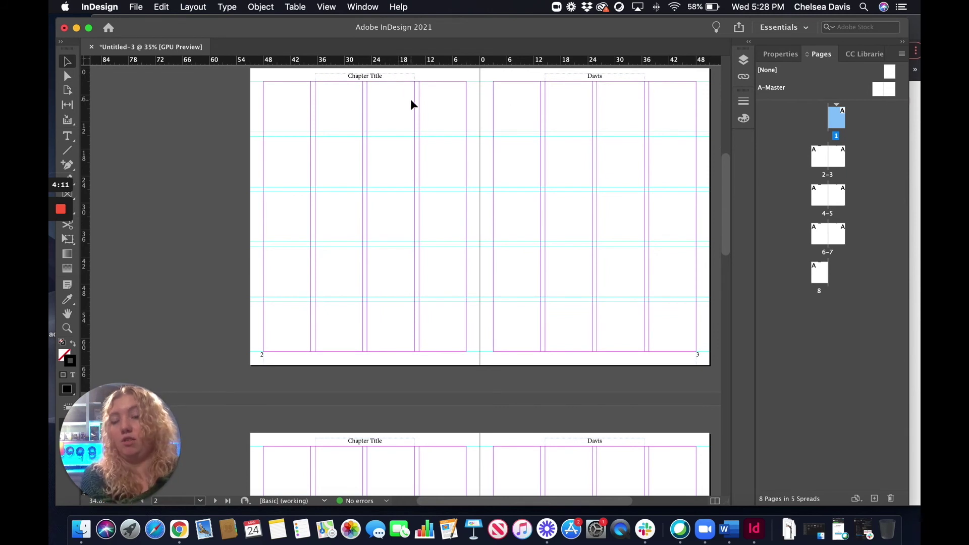
{"action": "scroll", "coordinate": [378, 124], "scroll_direction": "down", "scroll_amount": 10}
{"action": "scroll", "coordinate": [378, 125], "scroll_direction": "left", "scroll_amount": 2}
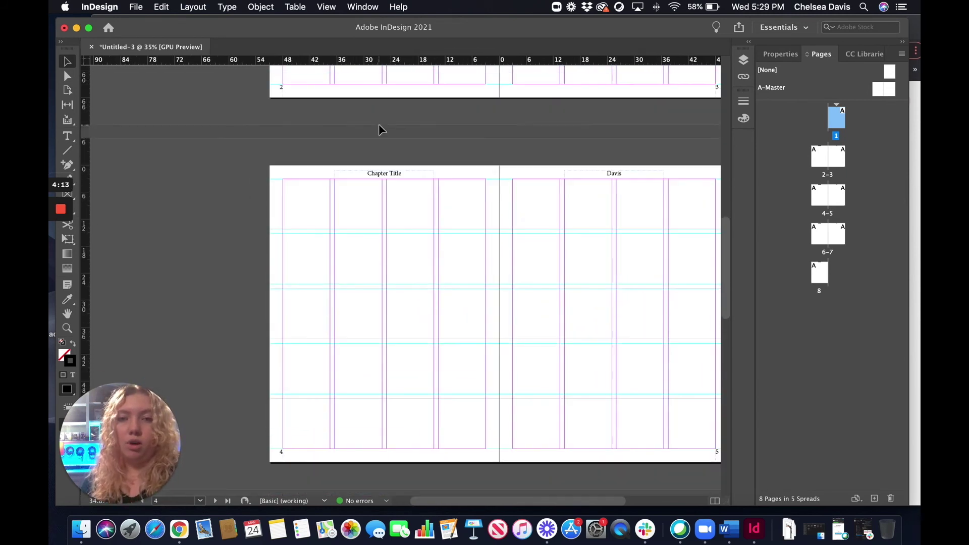
Step: Override the chapter title header on page 4 and replace its text with "Spring"
{"action": "scroll", "coordinate": [378, 129], "scroll_direction": "down", "scroll_amount": 1}
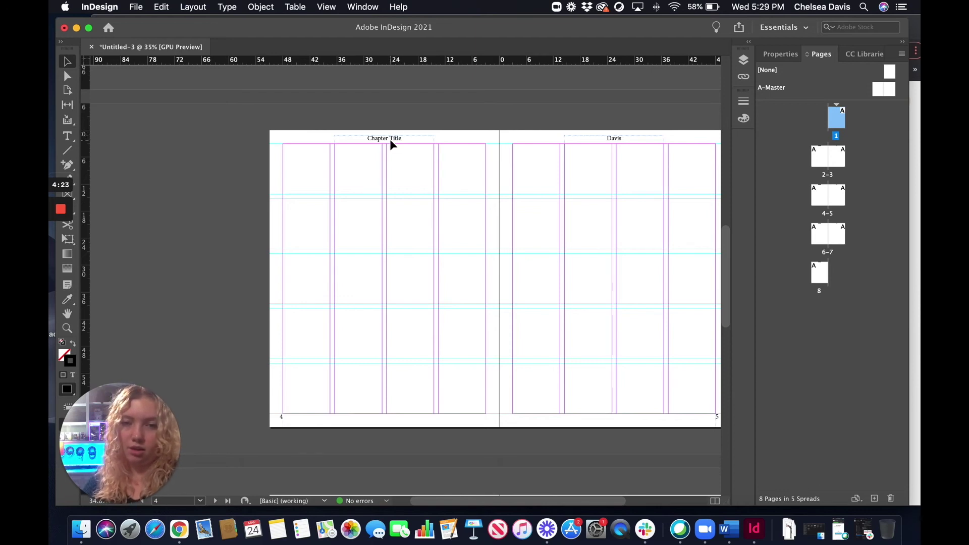
{"action": "left_click", "coordinate": [390, 138]}
{"action": "double_click", "coordinate": [397, 138]}
{"action": "left_click_drag", "start_coordinate": [408, 138], "coordinate": [329, 146]}
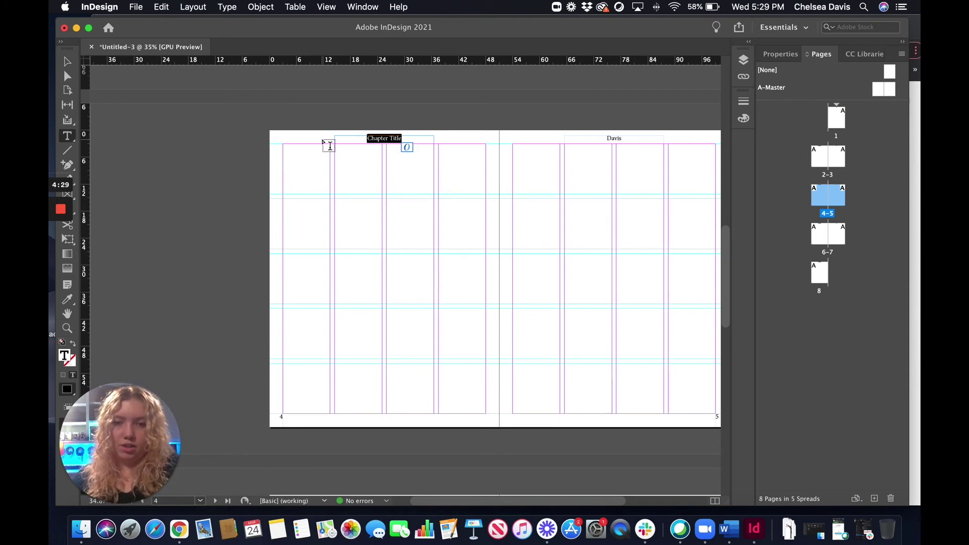
{"action": "type", "text": "Spring"}
{"action": "key", "text": "Escape"}
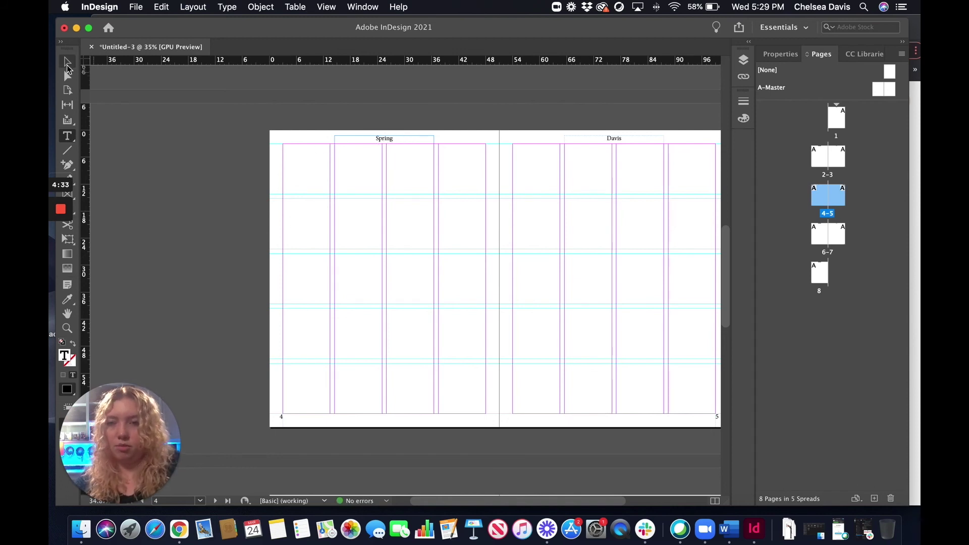
Step: Override the chapter title header on page 6 and change its text to "Spring"
{"action": "scroll", "coordinate": [247, 253], "scroll_direction": "down", "scroll_amount": 3}
{"action": "scroll", "coordinate": [247, 252], "scroll_direction": "down", "scroll_amount": 8}
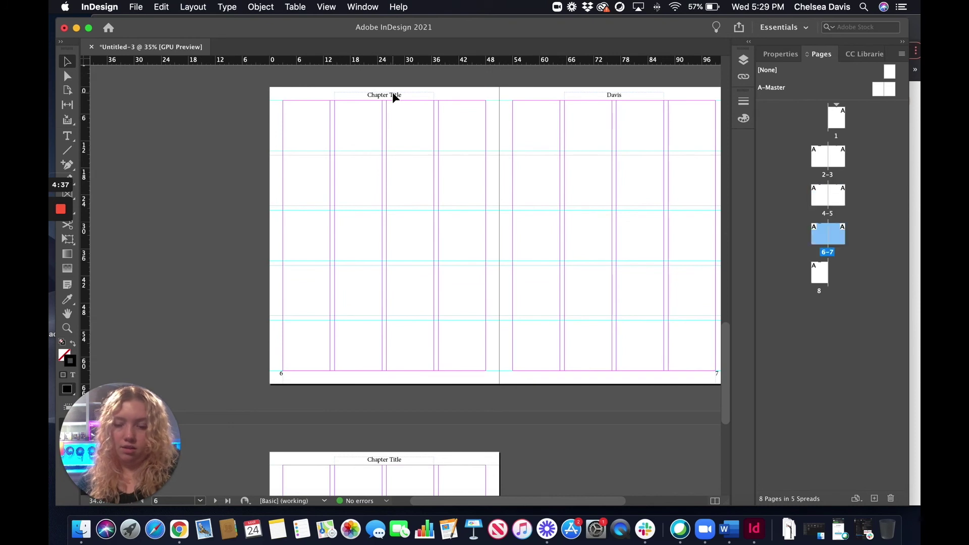
{"action": "double_click", "coordinate": [392, 92]}
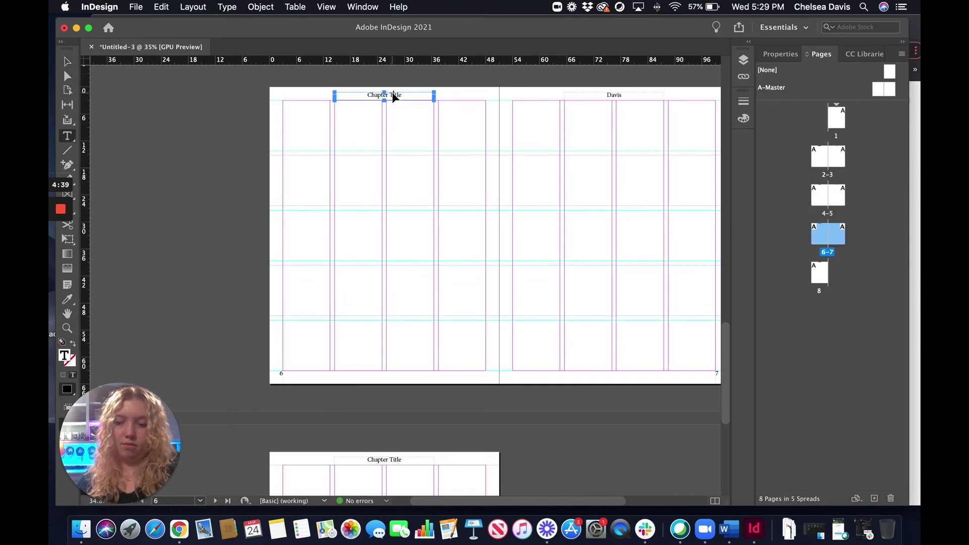
{"action": "triple_click", "coordinate": [394, 95]}
{"action": "type", "text": "Spring"}
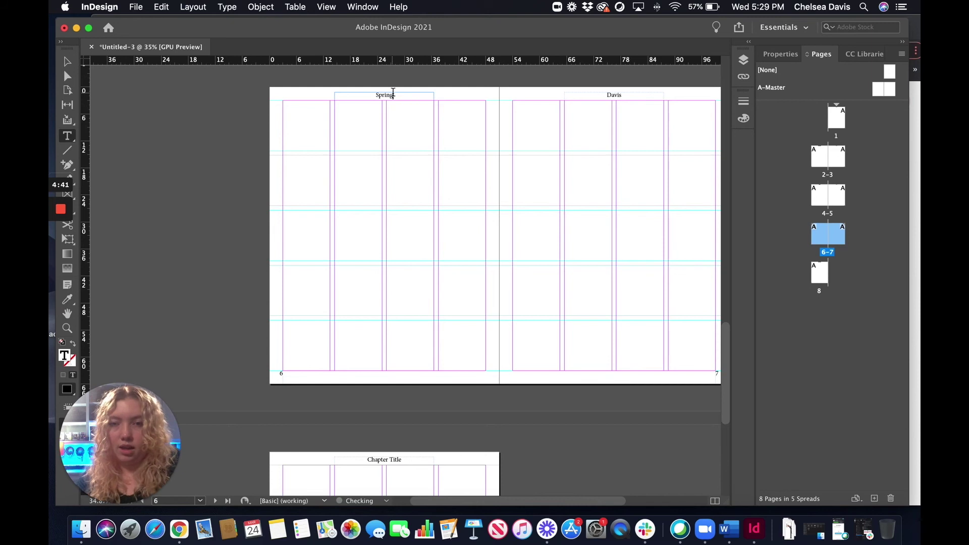
{"action": "left_click", "coordinate": [67, 61]}
{"action": "left_click", "coordinate": [177, 167]}
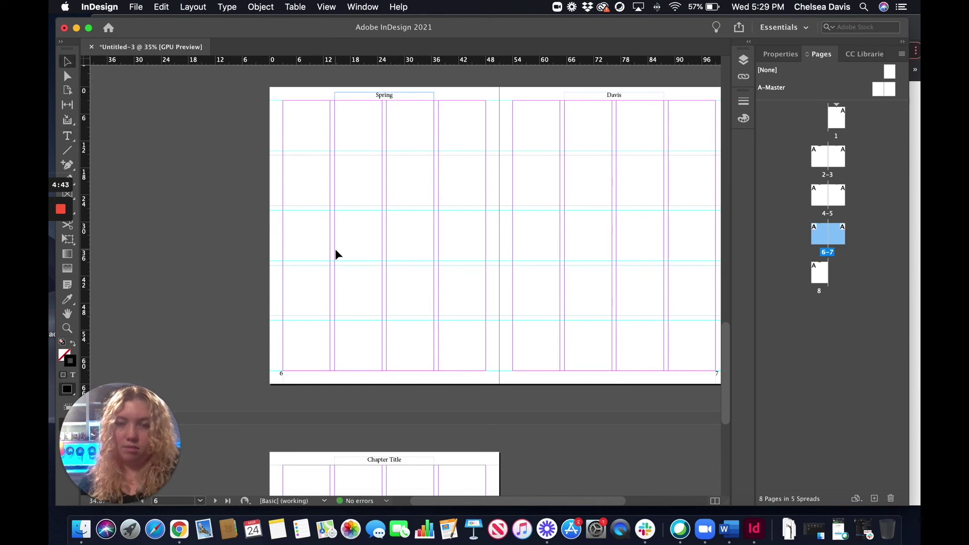
Step: Override the chapter title header on page 8 and replace its text with "Summer"
{"action": "scroll", "coordinate": [335, 249], "scroll_direction": "down", "scroll_amount": 5}
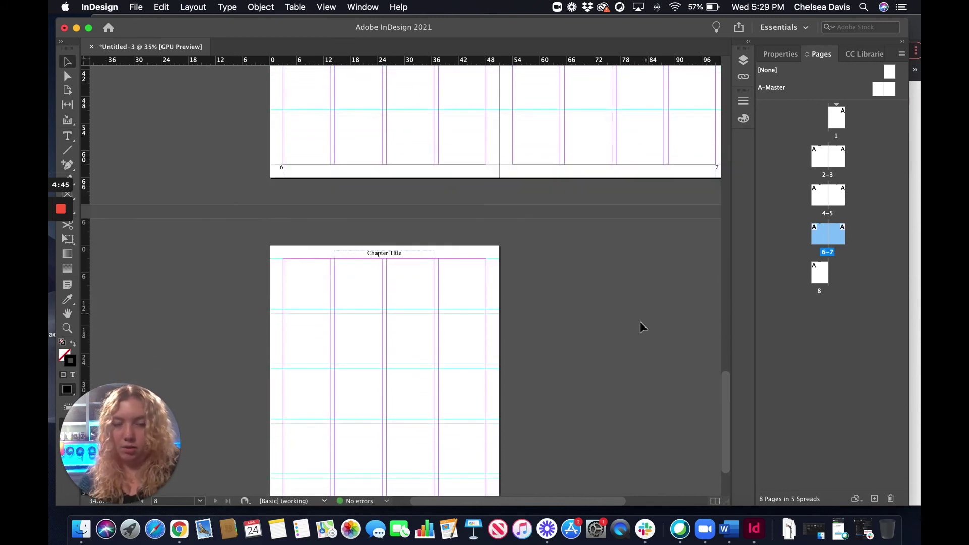
{"action": "left_click", "coordinate": [386, 256]}
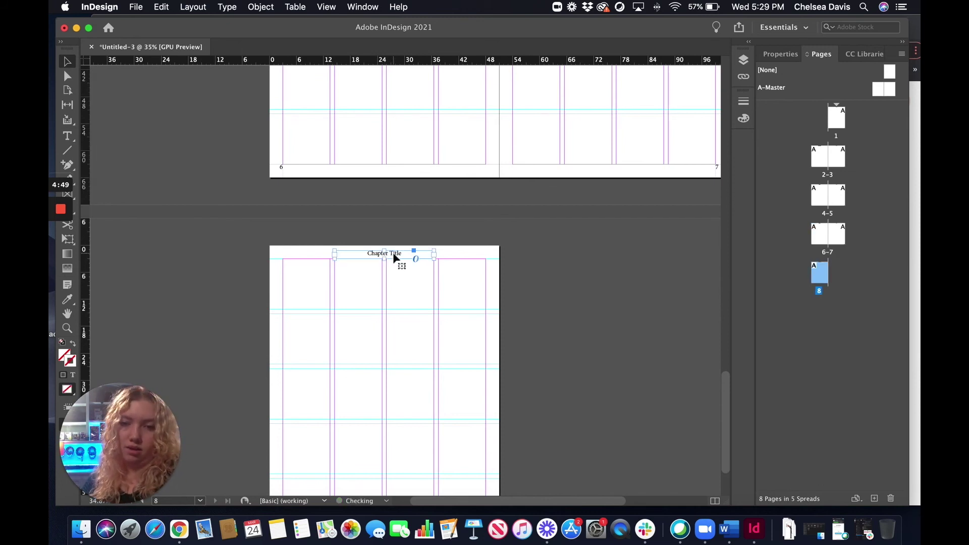
{"action": "double_click", "coordinate": [394, 253]}
{"action": "triple_click", "coordinate": [393, 254]}
{"action": "type", "text": "Summer"}
{"action": "key", "text": "Escape"}
{"action": "left_click", "coordinate": [561, 326]}
{"action": "scroll", "coordinate": [565, 270], "scroll_direction": "down", "scroll_amount": 5}
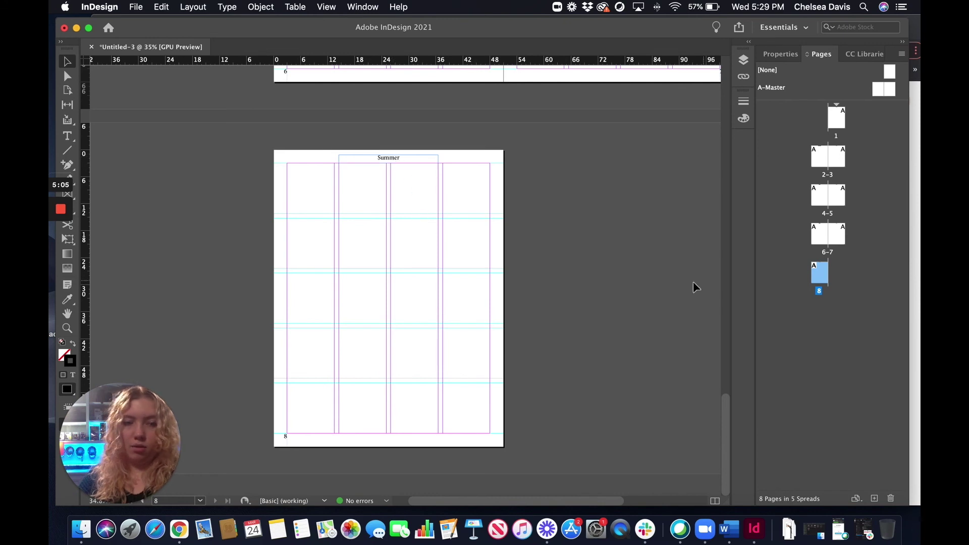
Step: Reapply A-Master to page 8 only
{"action": "right_click", "coordinate": [820, 278]}
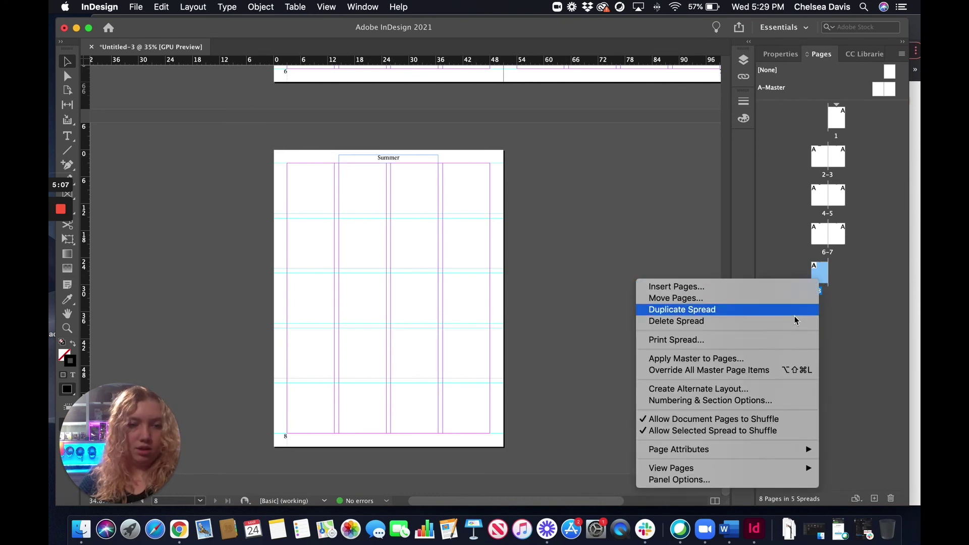
{"action": "left_click", "coordinate": [753, 358]}
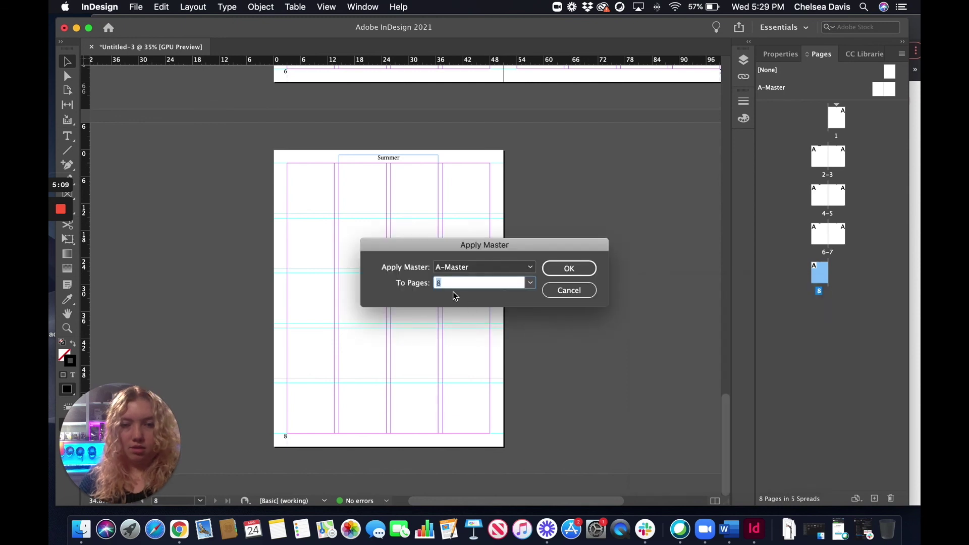
{"action": "left_click", "coordinate": [529, 283]}
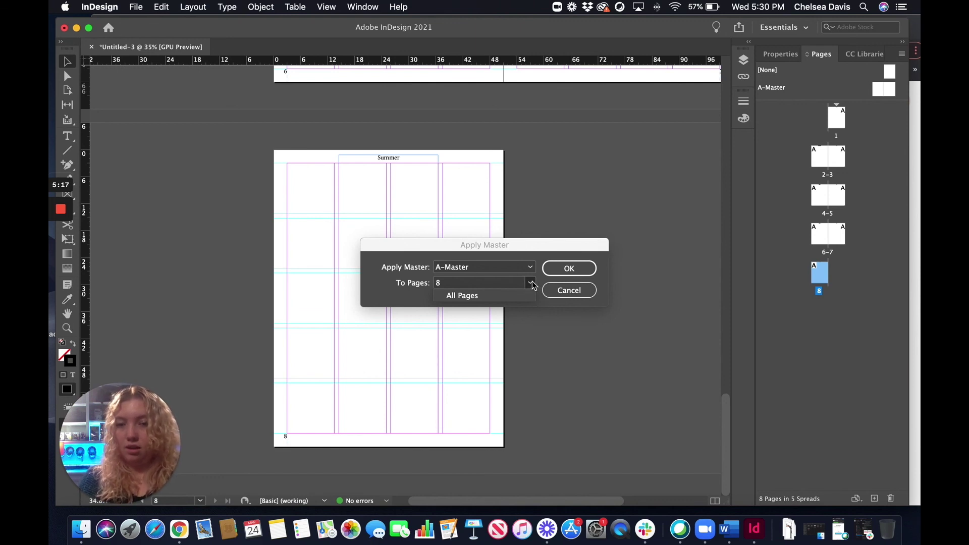
{"action": "left_click", "coordinate": [530, 283]}
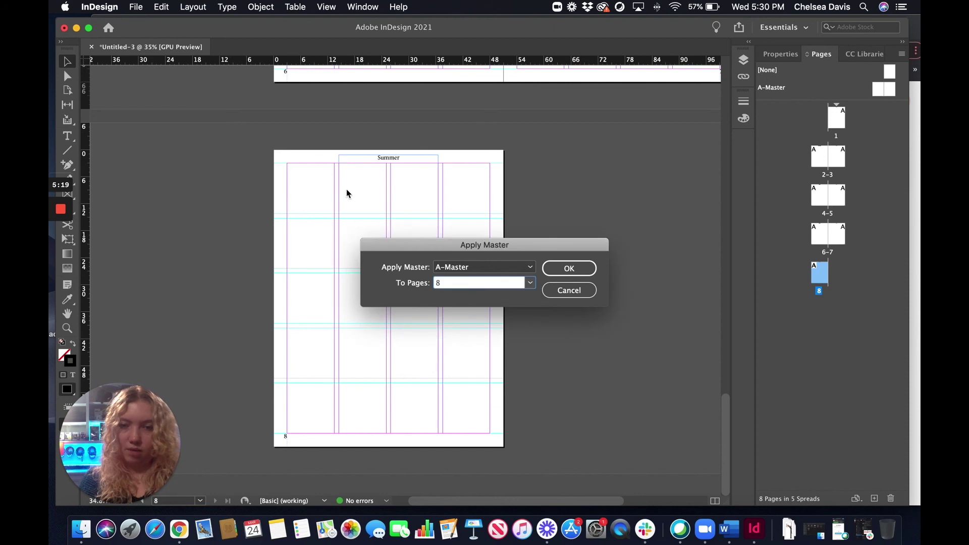
{"action": "key", "text": "Return"}
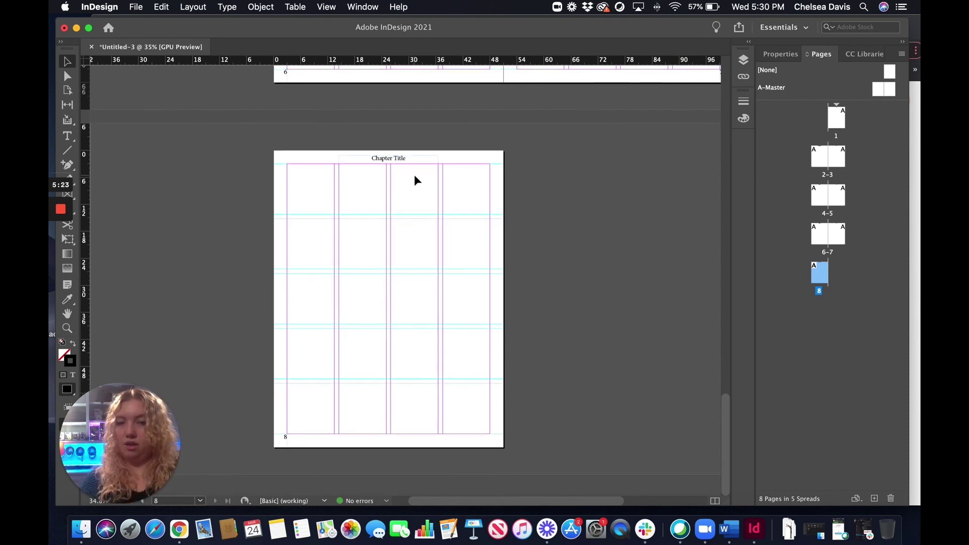